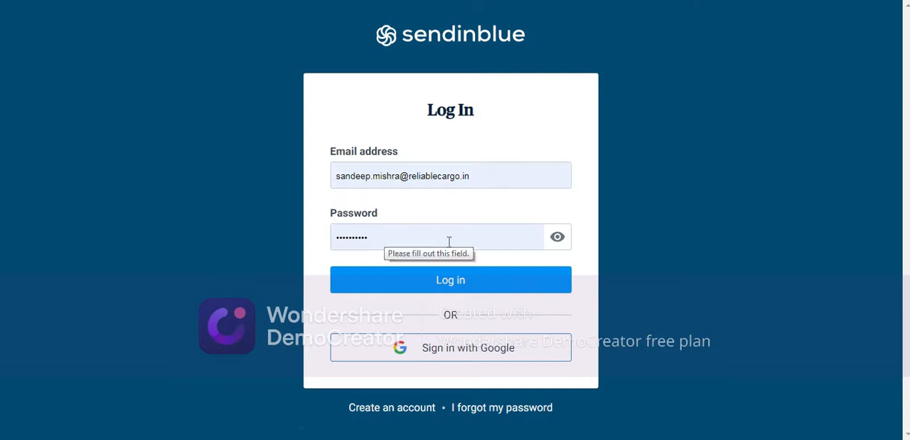
# Step: Log in to the account with the pre-filled credentials and minimise the screen recorder window
pyautogui.click(370, 282)
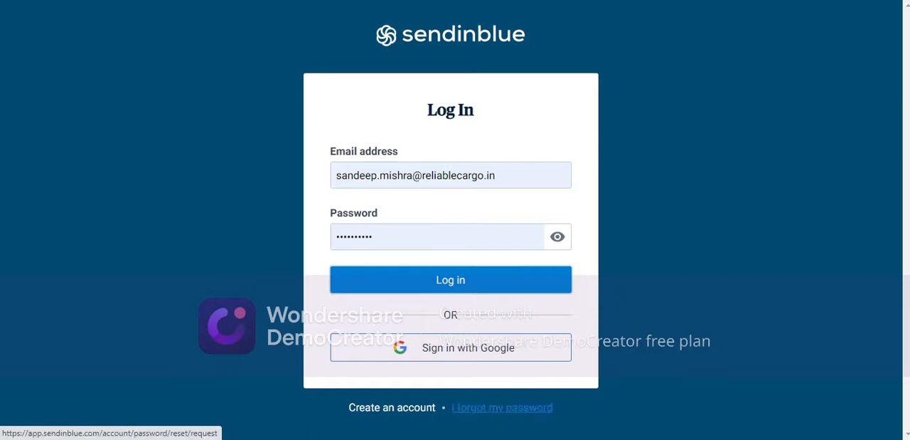
pyautogui.click(494, 438)
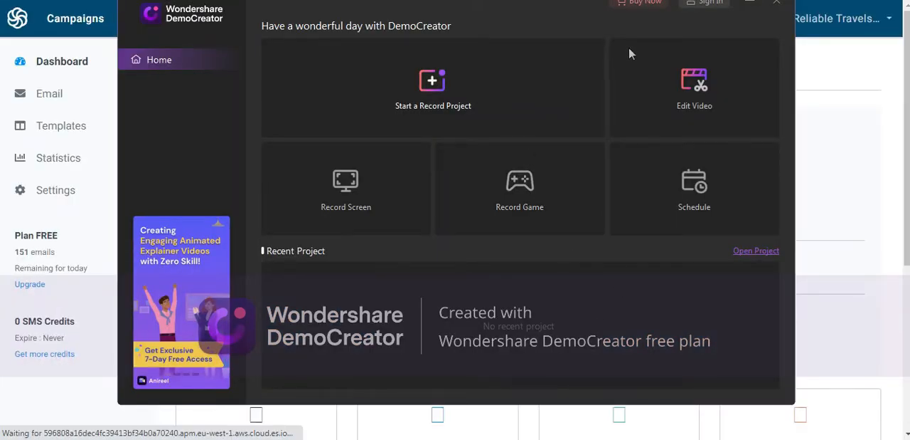
pyautogui.click(750, 3)
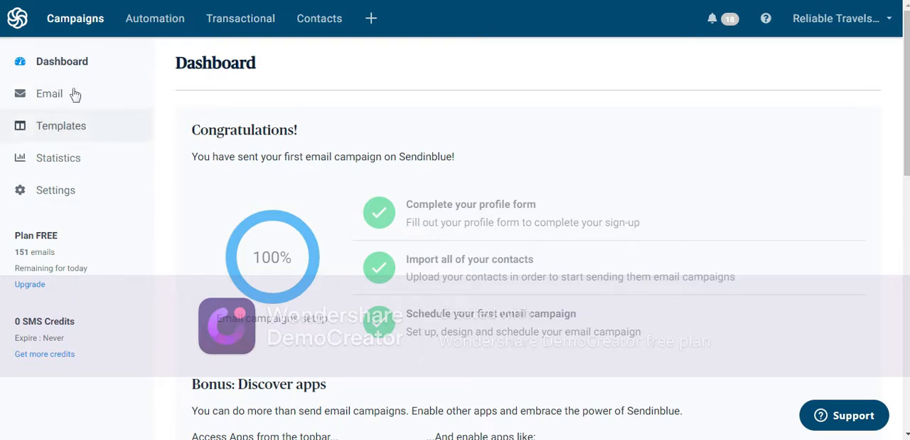
# Step: Create a new email campaign with the campaign name AIRFREIGHT
pyautogui.click(77, 26)
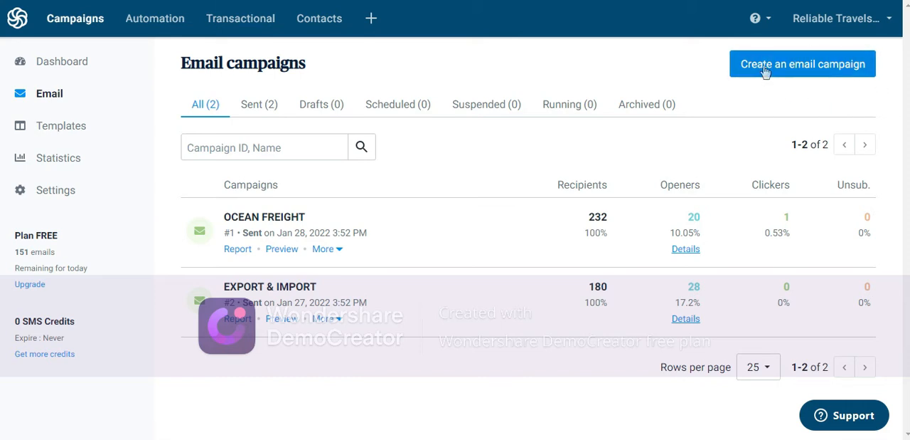
pyautogui.click(765, 69)
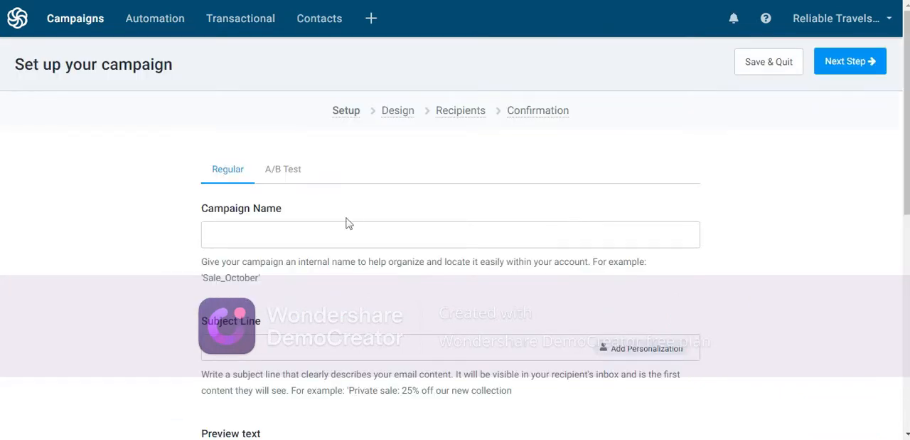
pyautogui.click(321, 230)
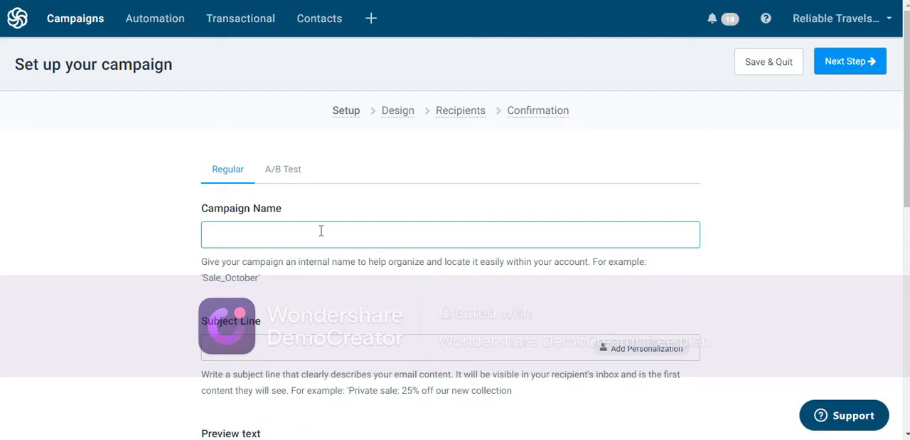
pyautogui.write('AIRFREIGHT')
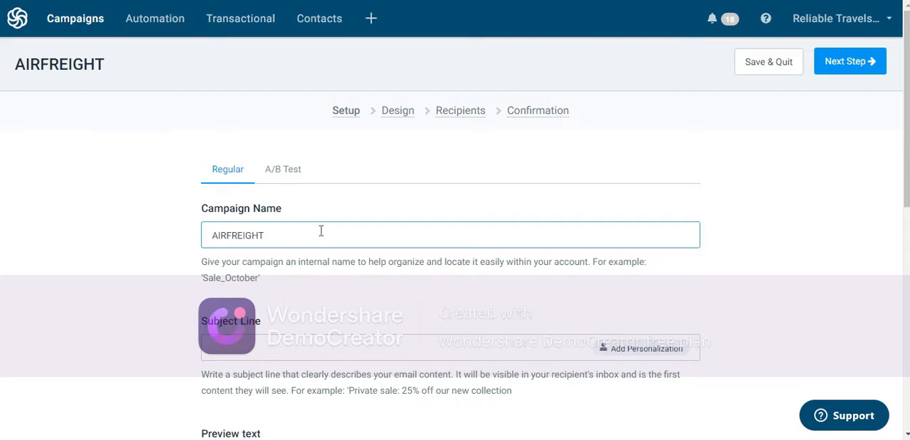
# Step: Copy "INTRODUCTION- RELIABLE TRAVELS AND CARGO PVT LTD" from the sent message's subject in the mail client into the campaign's subject line
pyautogui.click(322, 350)
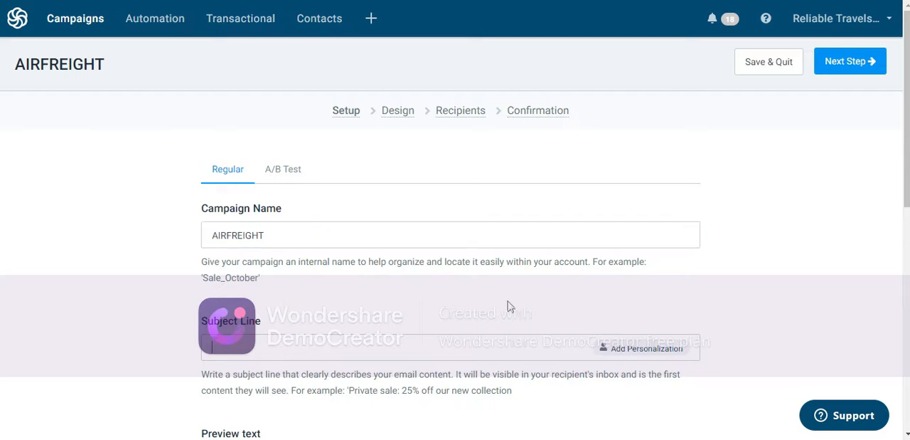
pyautogui.hotkey('alt', 'Tab')
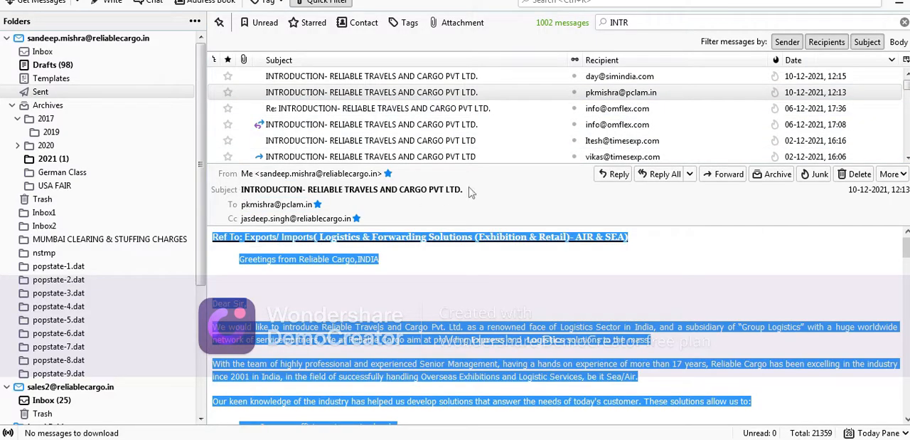
pyautogui.moveTo(462, 190); pyautogui.dragTo(244, 188)
pyautogui.hotkey('ctrl', 'c')
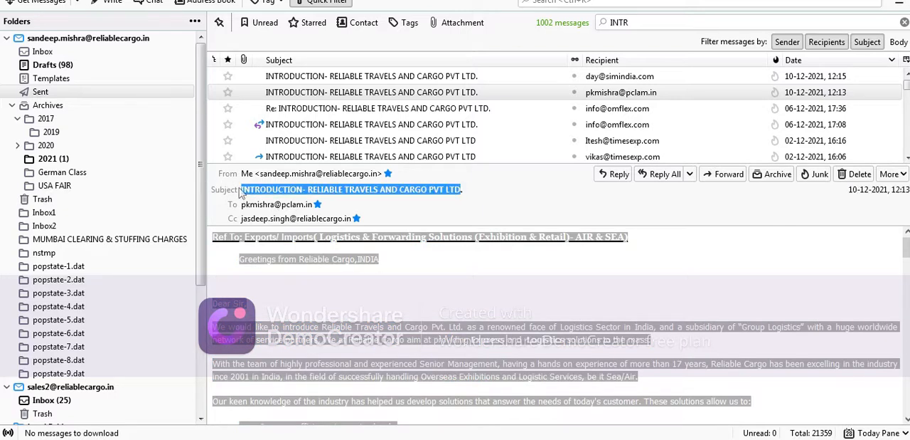
pyautogui.hotkey('alt', 'Tab')
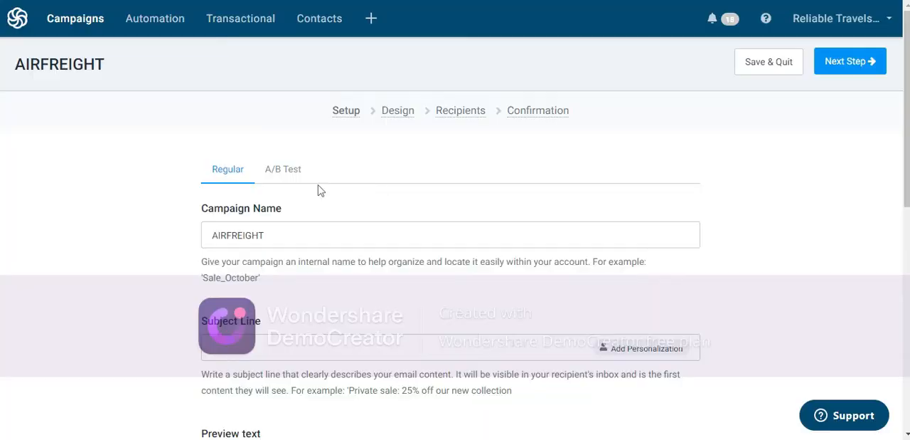
pyautogui.click(269, 337)
pyautogui.hotkey('ctrl', 'v')
# Step: Enter the sender's full name as the campaign's From Name and check the setup fields
pyautogui.scroll(-5, 412, 304)
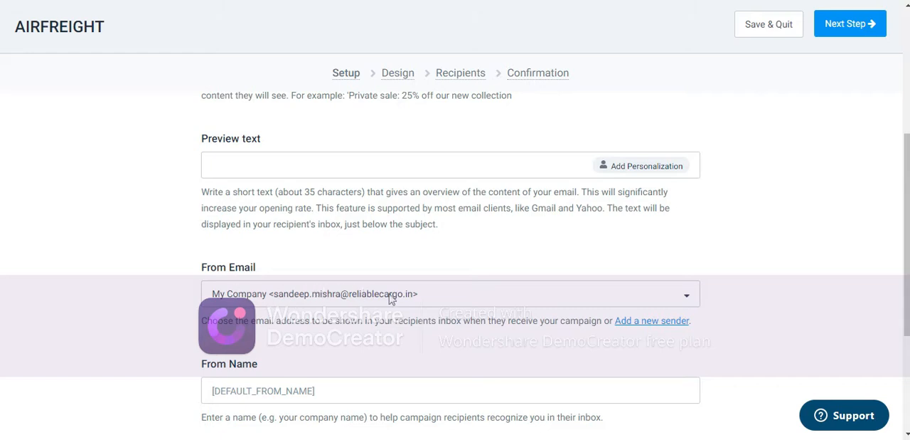
pyautogui.click(304, 391)
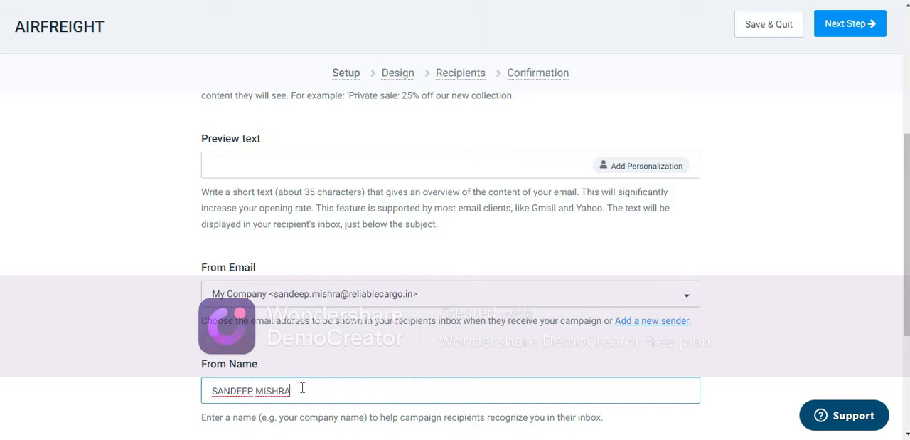
pyautogui.scroll(-3, 644, 335)
pyautogui.scroll(3, 618, 299)
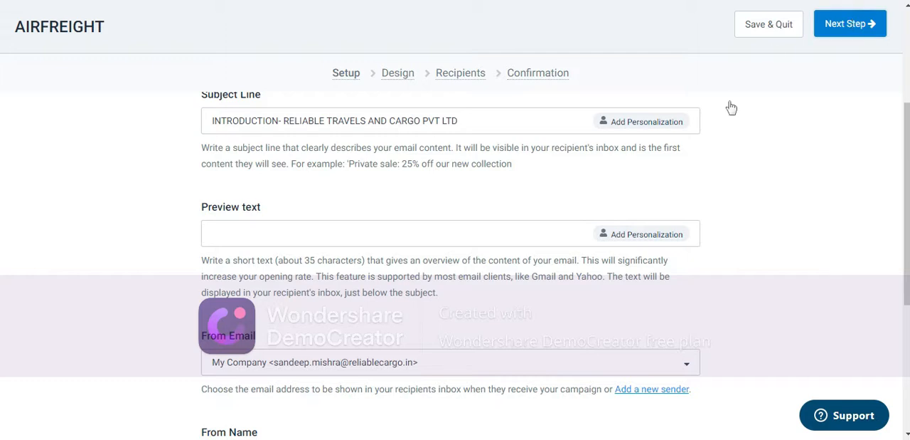
# Step: Continue to the campaign's design stage and open the Rich Text Editor for a self-made email
pyautogui.click(817, 17)
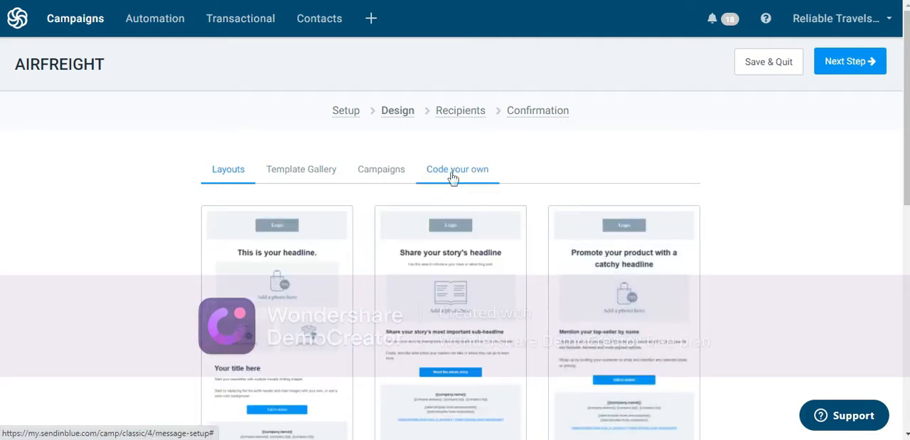
pyautogui.click(453, 174)
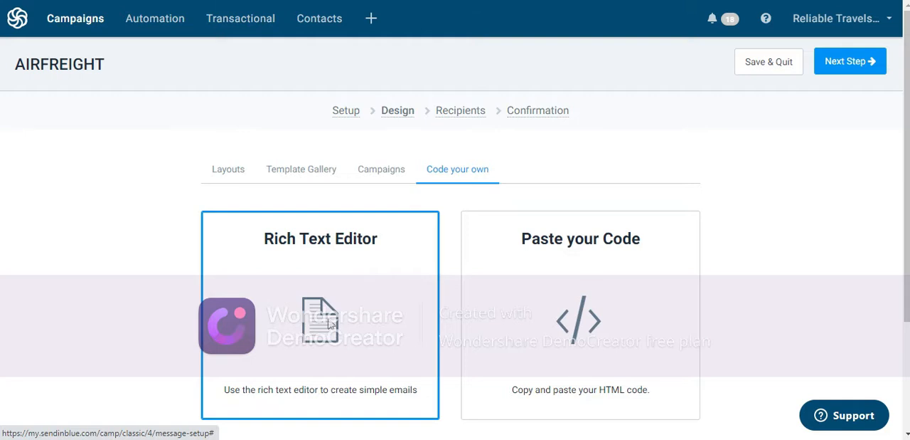
pyautogui.click(333, 301)
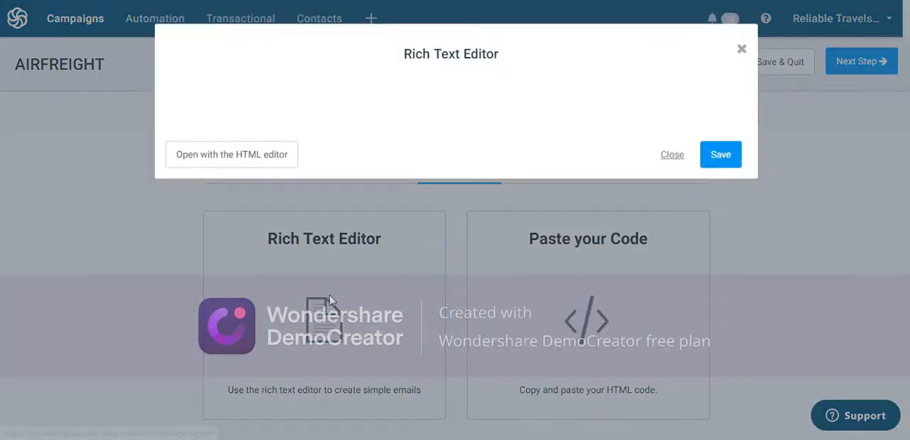
pyautogui.click(426, 164)
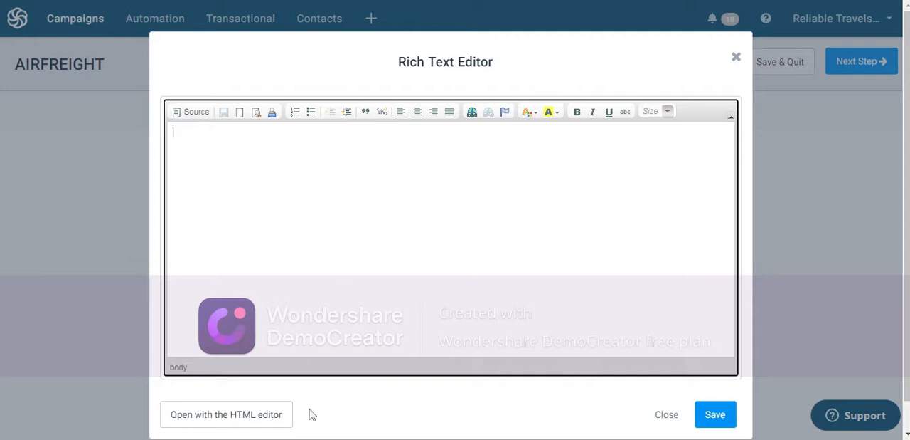
# Step: Copy the whole body of the sent introduction message in the mail client and paste it into the campaign's Rich Text Editor
pyautogui.click(392, 435)
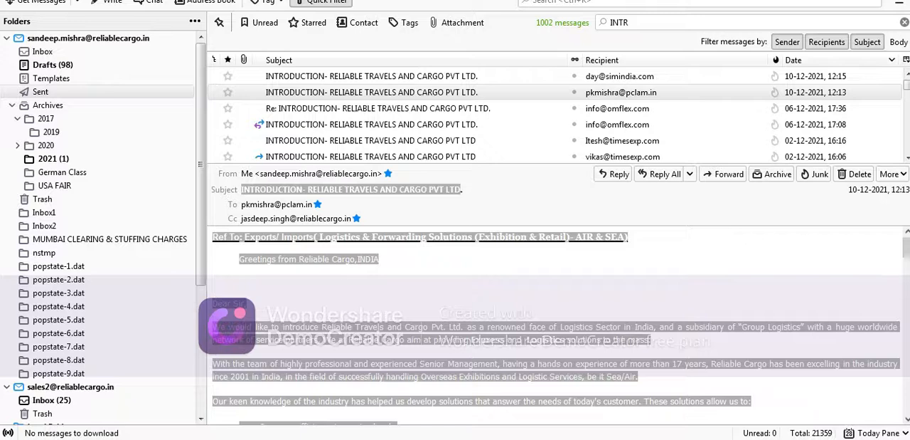
pyautogui.click(329, 287)
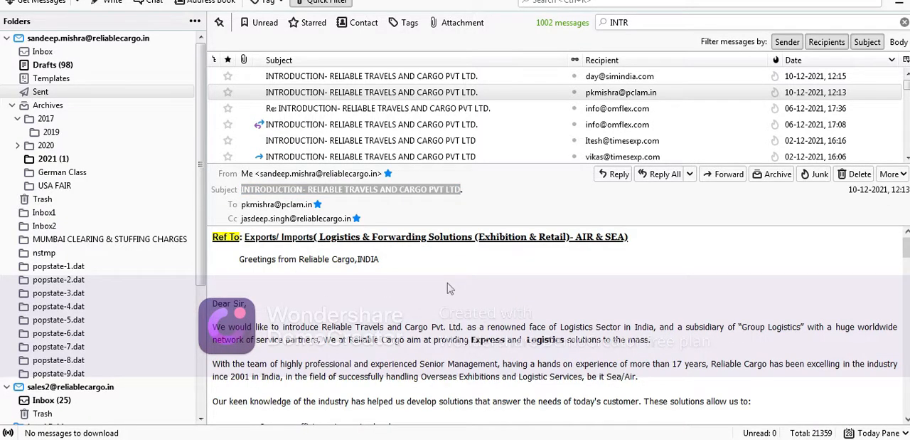
pyautogui.hotkey('ctrl', 'a')
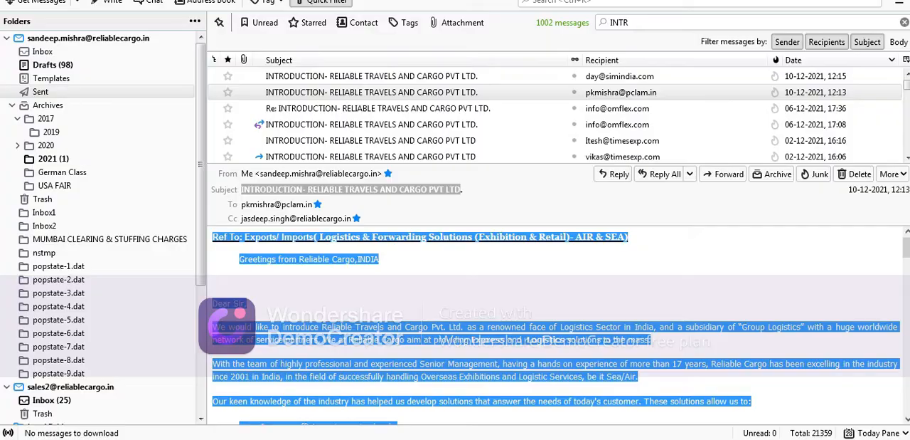
pyautogui.click(227, 435)
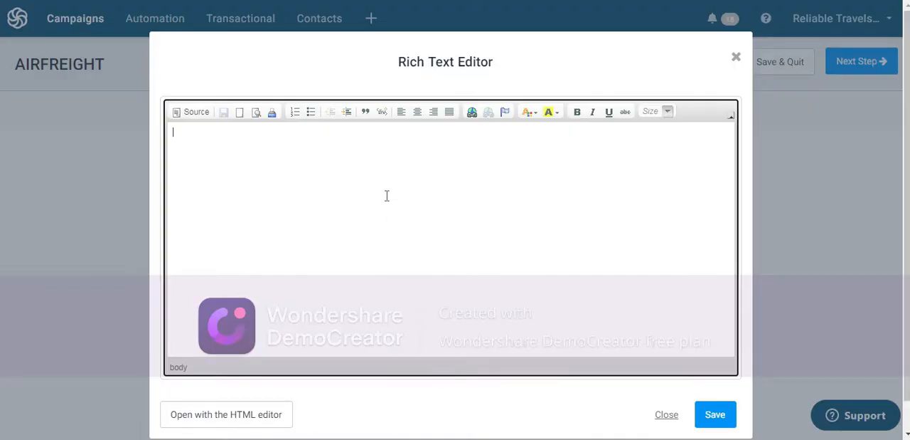
pyautogui.hotkey('ctrl', 'v')
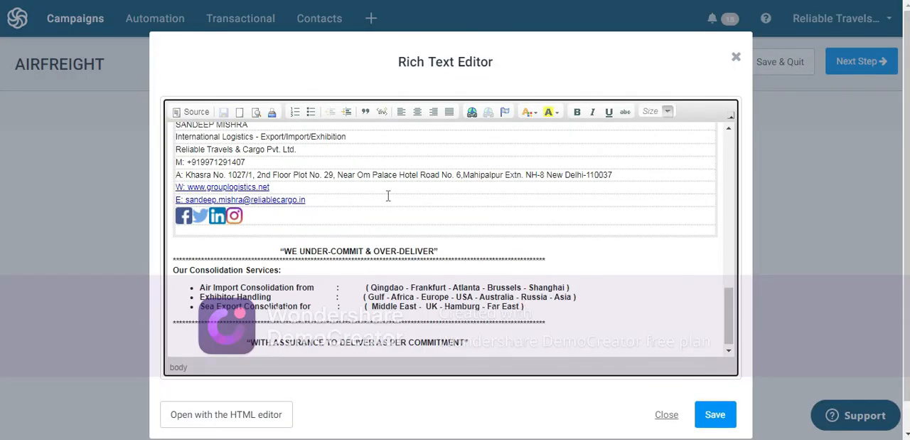
# Step: Set the font size of the entire pasted email text to 14 and save the content
pyautogui.scroll(10, 389, 196)
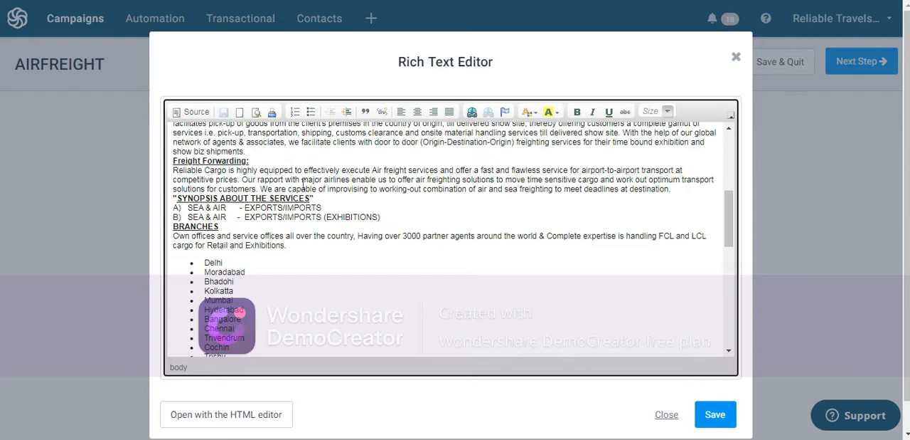
pyautogui.scroll(10, 304, 185)
pyautogui.hotkey('ctrl', 'a')
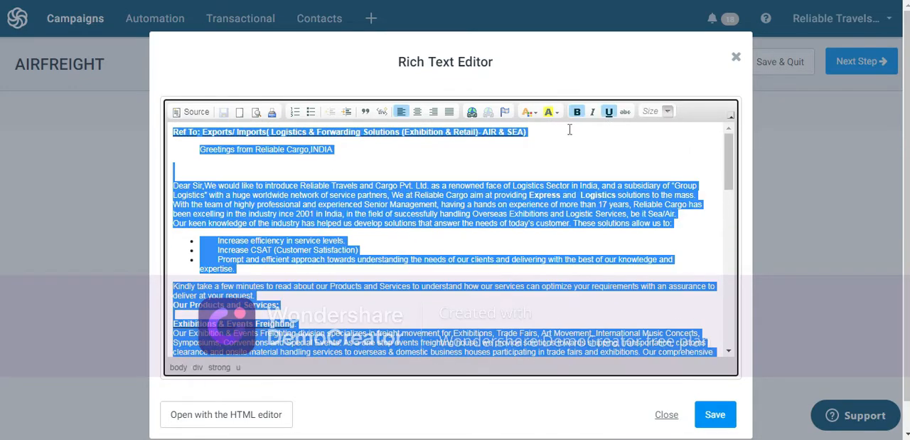
pyautogui.click(668, 114)
pyautogui.click(653, 203)
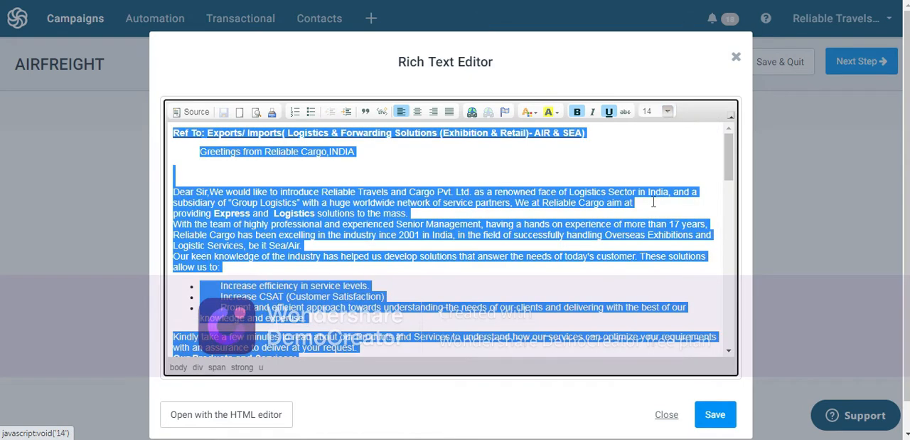
pyautogui.click(618, 163)
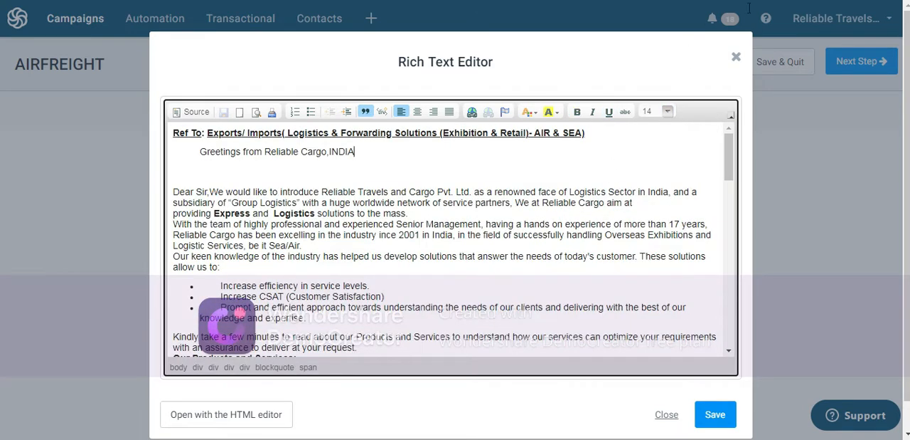
pyautogui.click(753, 109)
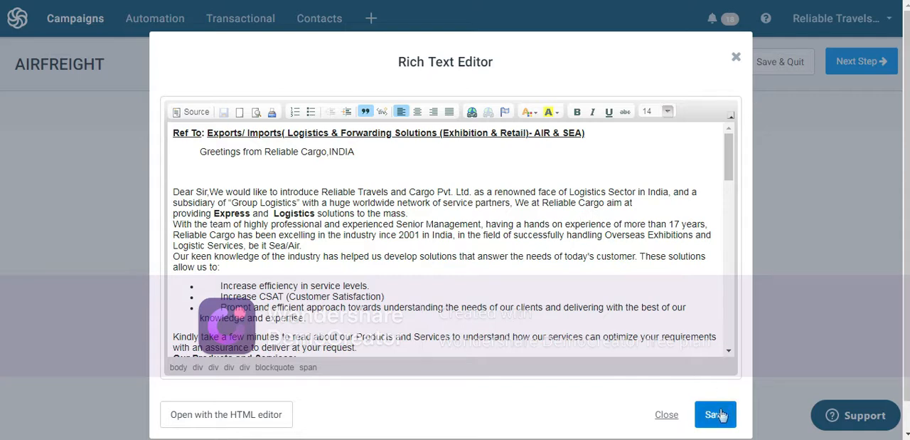
pyautogui.click(715, 415)
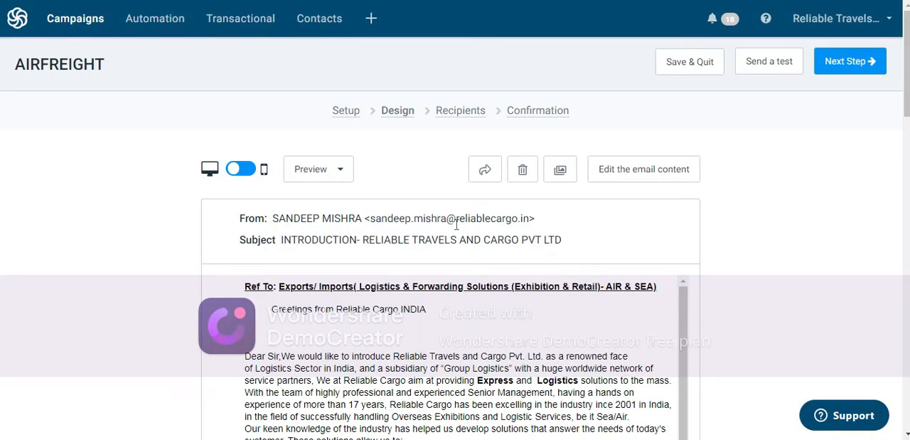
# Step: Review the email preview from greeting to signature and continue to the recipients stage
pyautogui.scroll(-1, 606, 293)
pyautogui.scroll(-10, 484, 288)
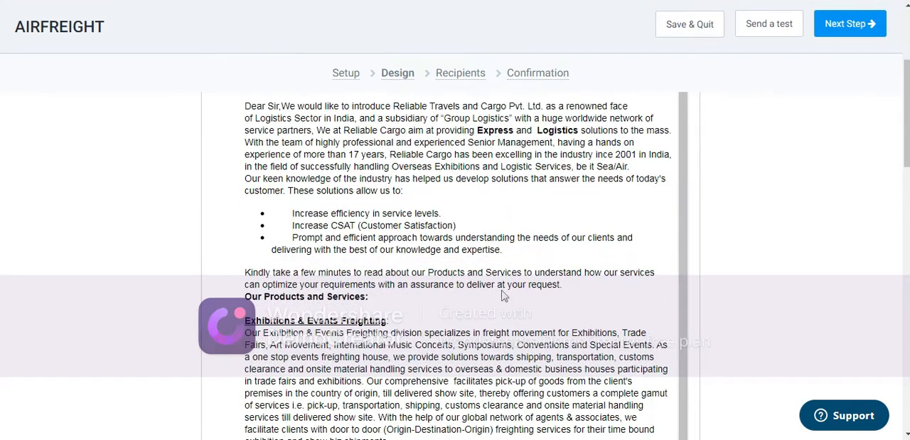
pyautogui.scroll(-15, 501, 293)
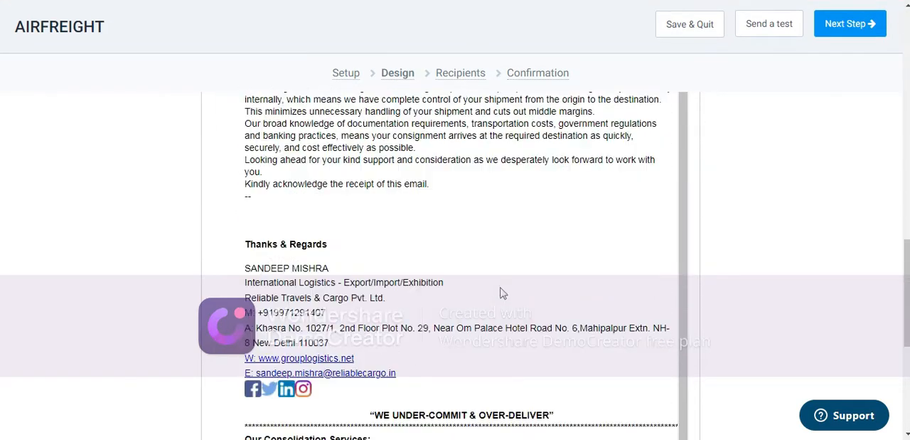
pyautogui.scroll(10, 505, 295)
pyautogui.scroll(5, 426, 271)
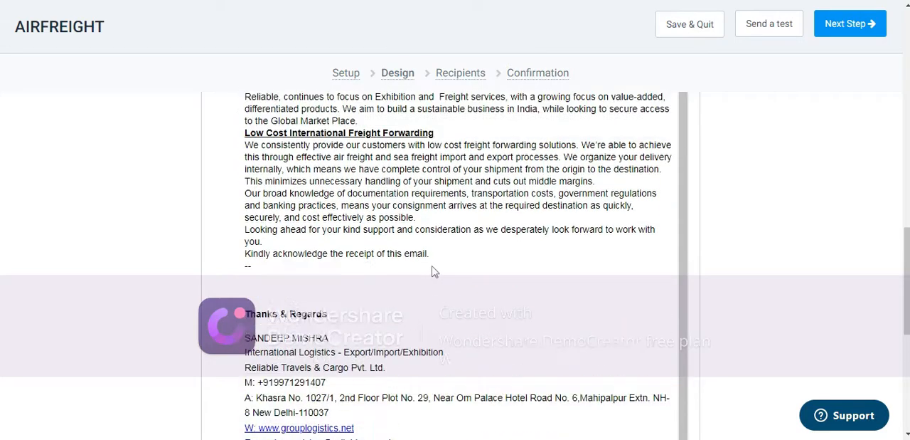
pyautogui.scroll(10, 438, 269)
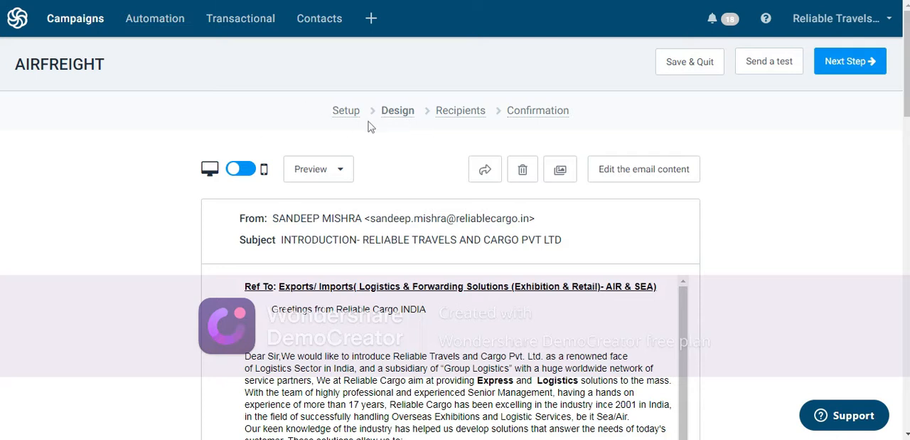
pyautogui.moveTo(466, 117)
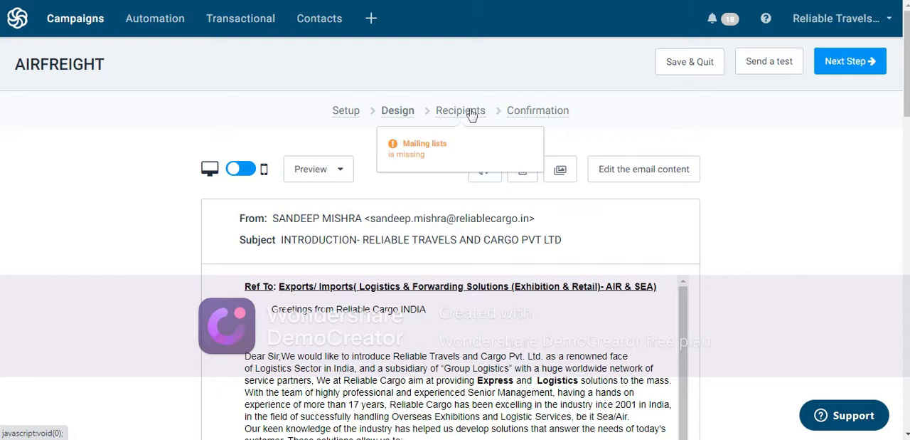
pyautogui.click(838, 64)
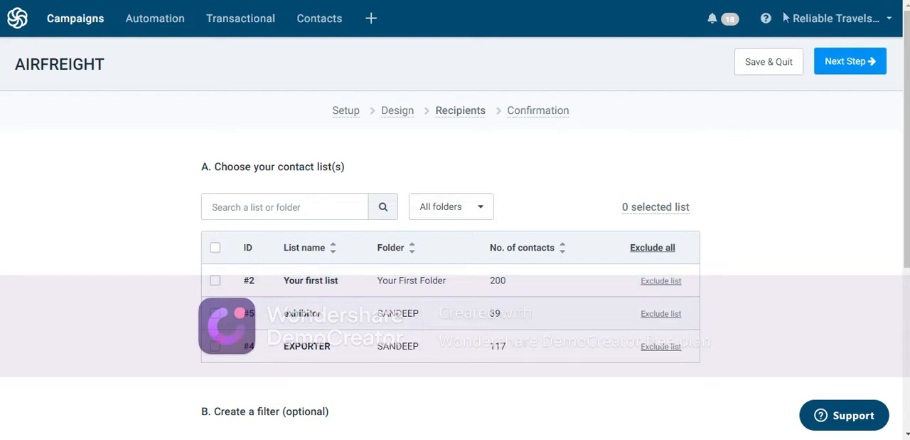
# Step: Start a contact import by file upload from the Contacts area and open the file chooser
pyautogui.click(320, 19)
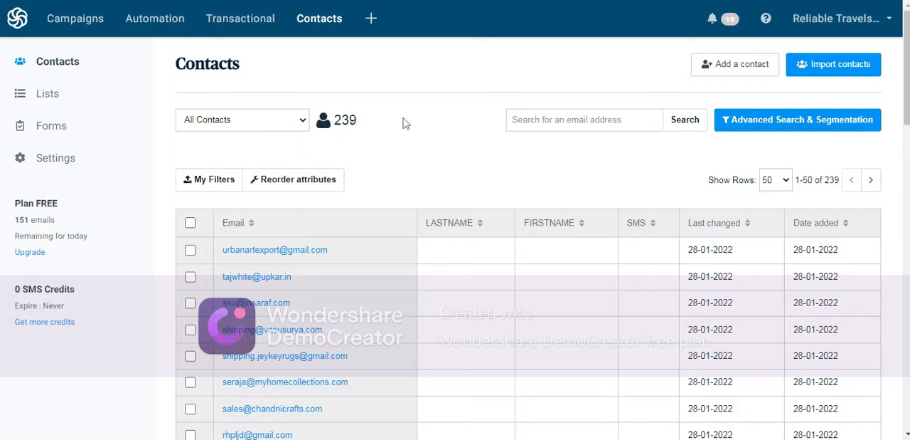
pyautogui.click(842, 65)
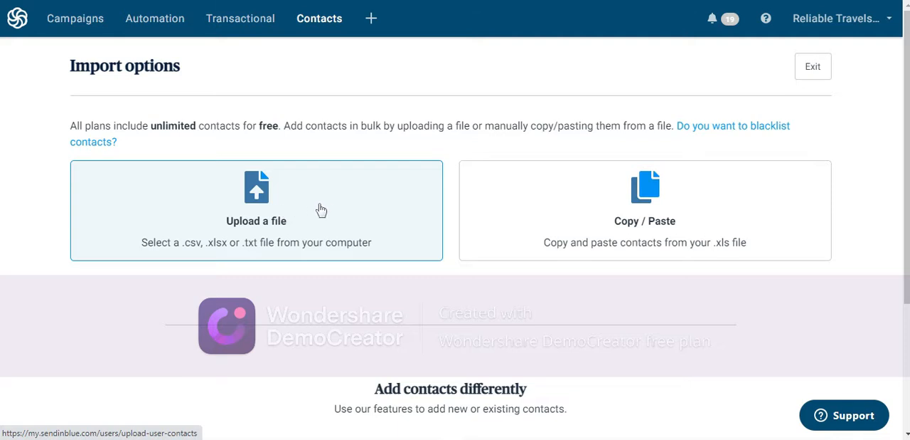
pyautogui.click(254, 205)
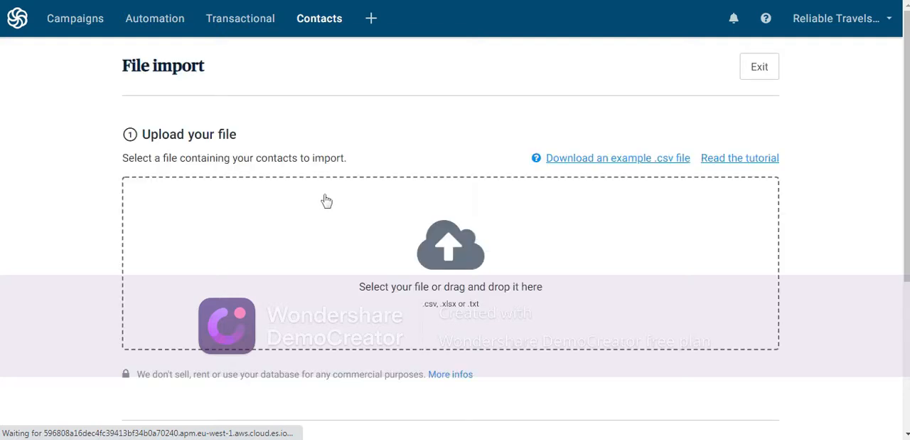
pyautogui.click(444, 258)
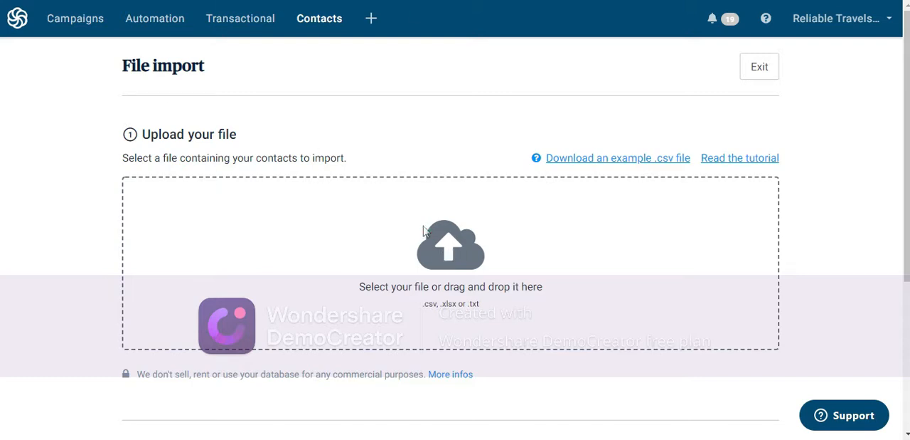
pyautogui.click(418, 232)
pyautogui.click(417, 234)
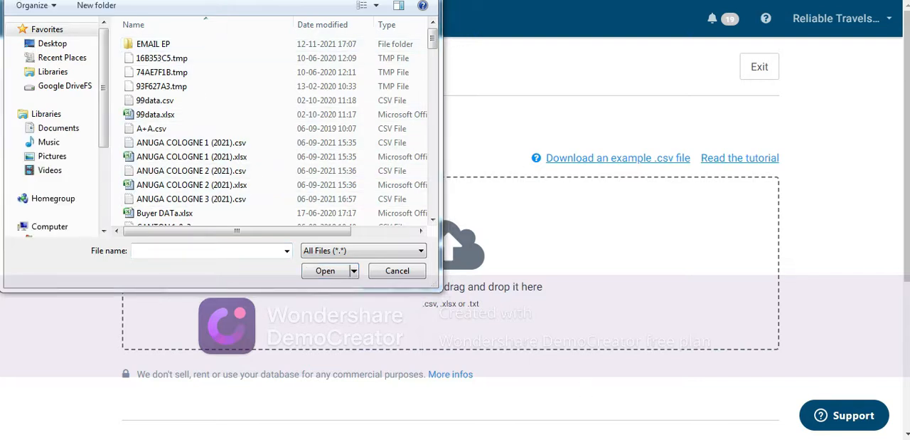
# Step: Upload the file sample data.xlsx from the Emails folder on the desktop
pyautogui.click(54, 42)
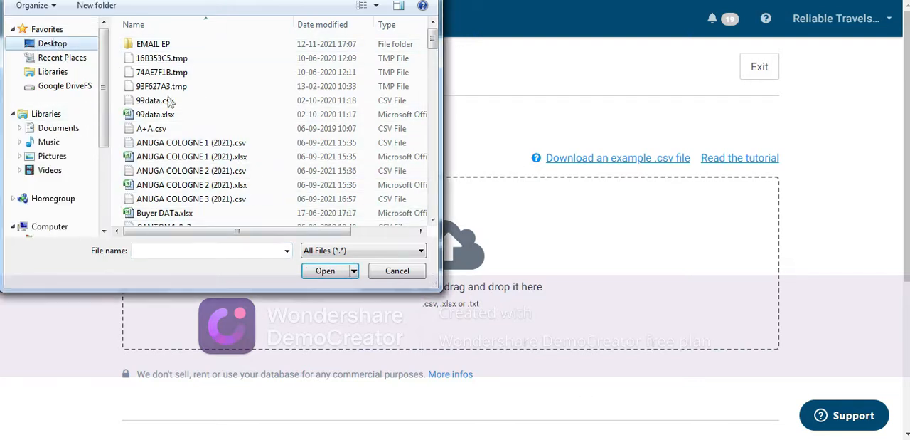
pyautogui.click(189, 140)
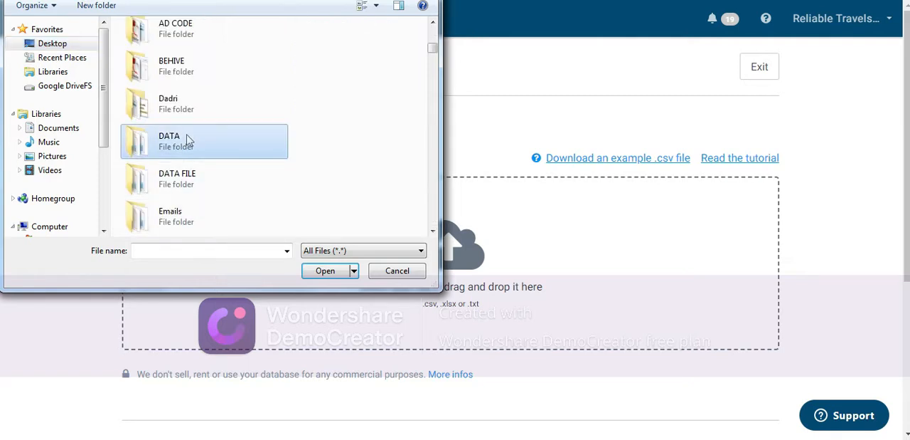
pyautogui.press('e')
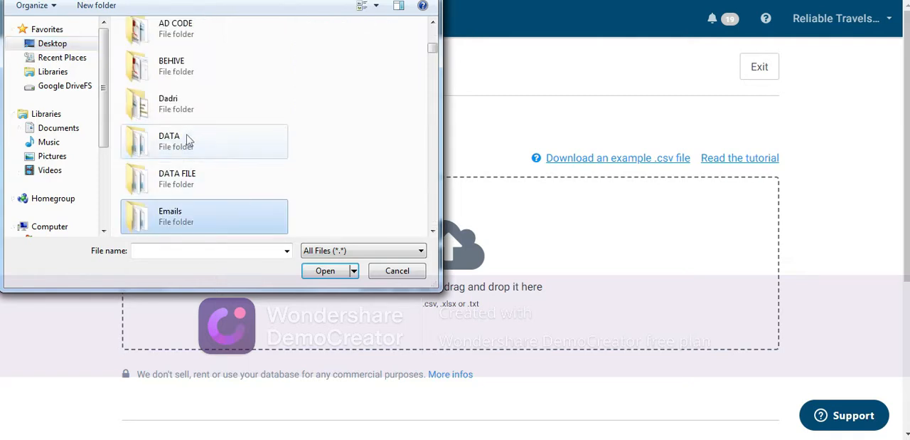
pyautogui.doubleClick(198, 227)
pyautogui.click(179, 90)
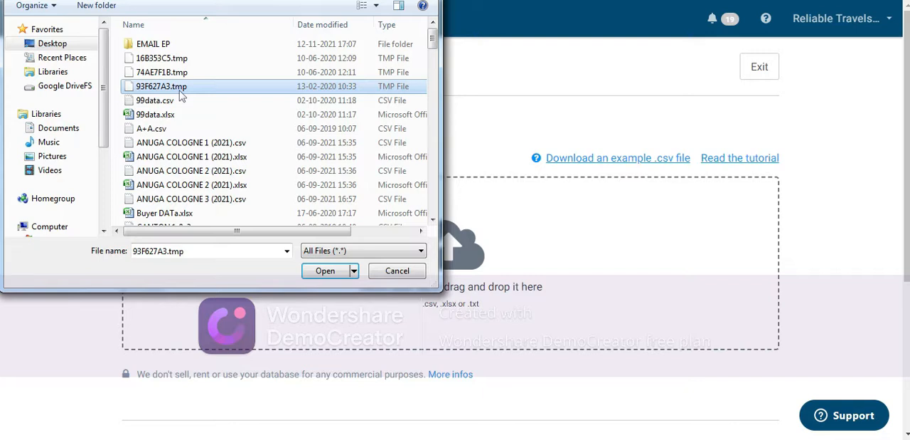
pyautogui.press('s')
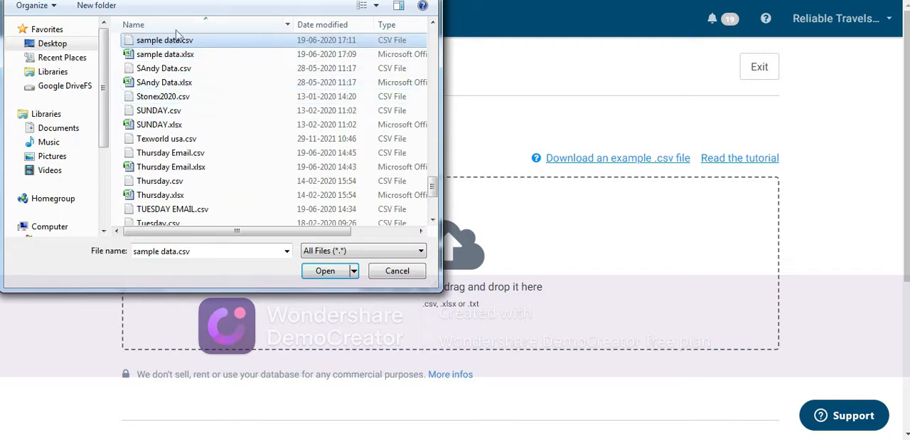
pyautogui.click(174, 57)
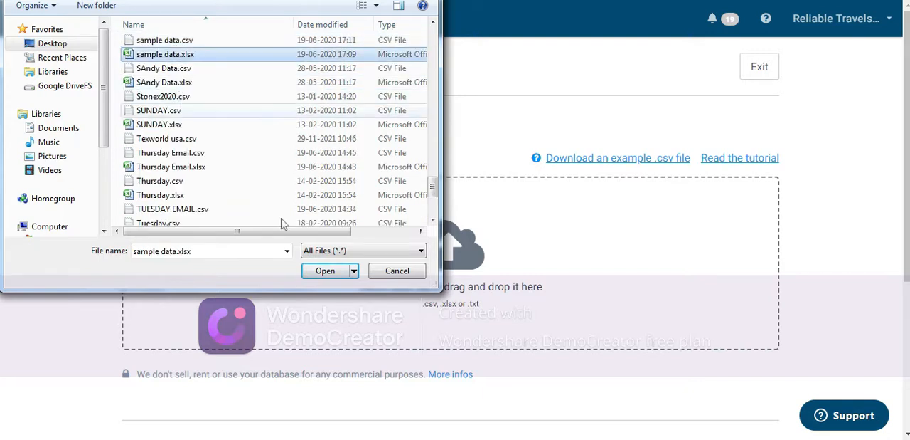
pyautogui.click(324, 271)
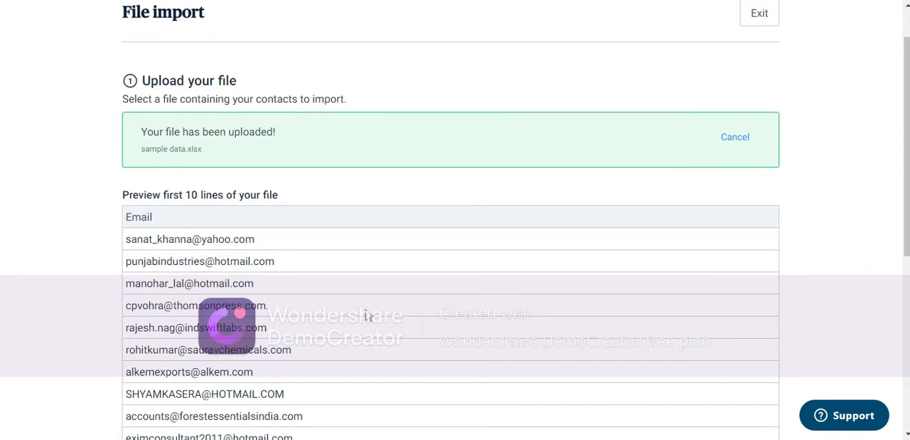
# Step: Review and confirm the uploaded contact file, then confirm the mapping of its EMAIL column to the EMAIL attribute
pyautogui.scroll(-4, 363, 285)
pyautogui.scroll(4, 358, 271)
pyautogui.scroll(-3, 505, 185)
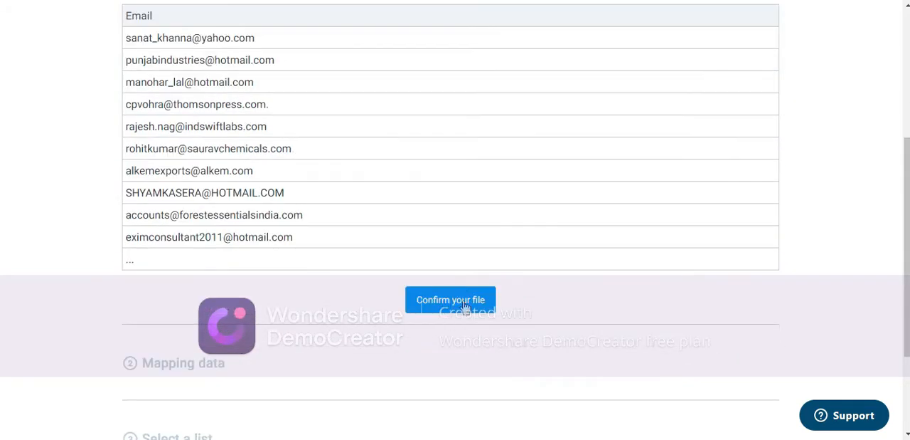
pyautogui.click(465, 305)
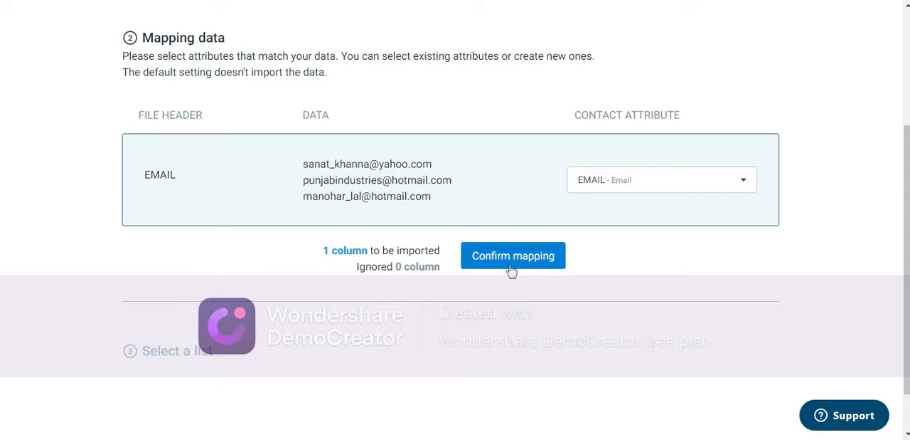
pyautogui.scroll(3, 633, 115)
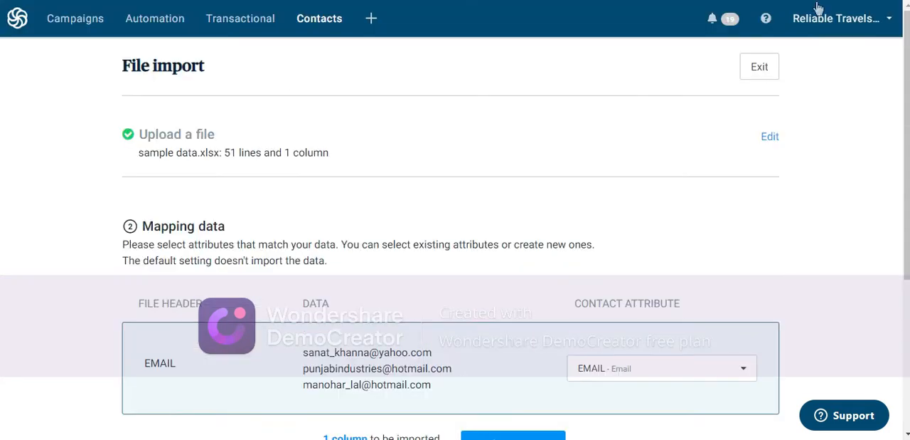
pyautogui.scroll(-2, 633, 115)
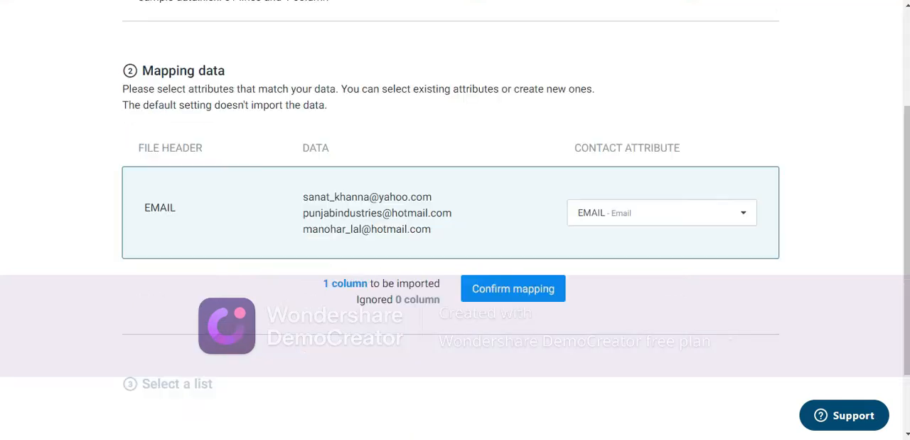
pyautogui.click(516, 289)
pyautogui.scroll(-1, 294, 380)
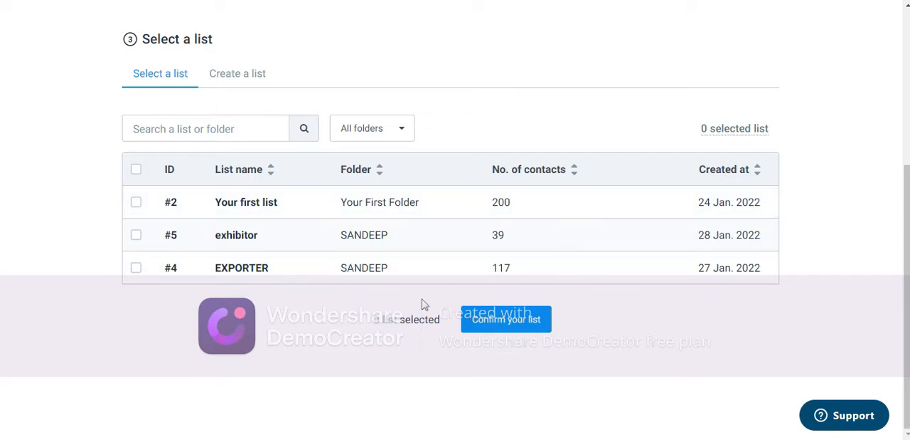
pyautogui.scroll(4, 480, 238)
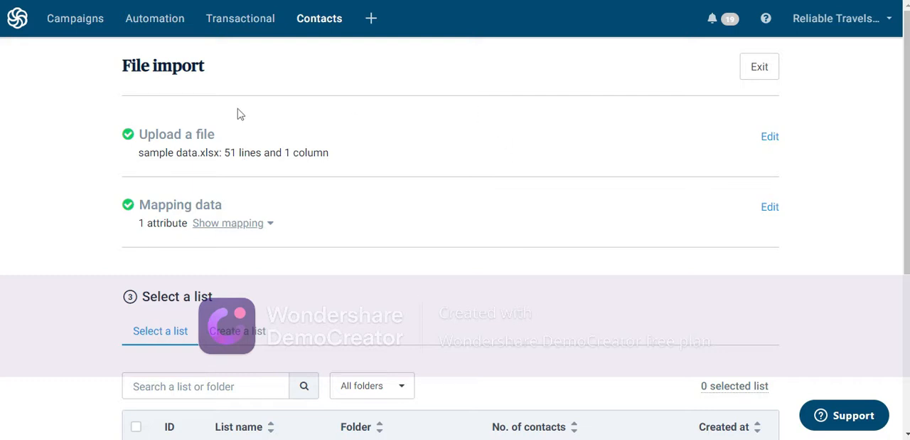
pyautogui.click(84, 25)
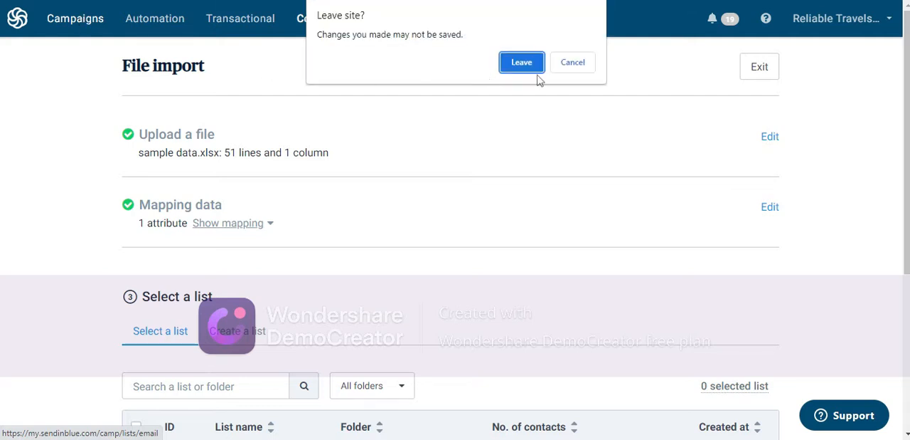
pyautogui.click(572, 62)
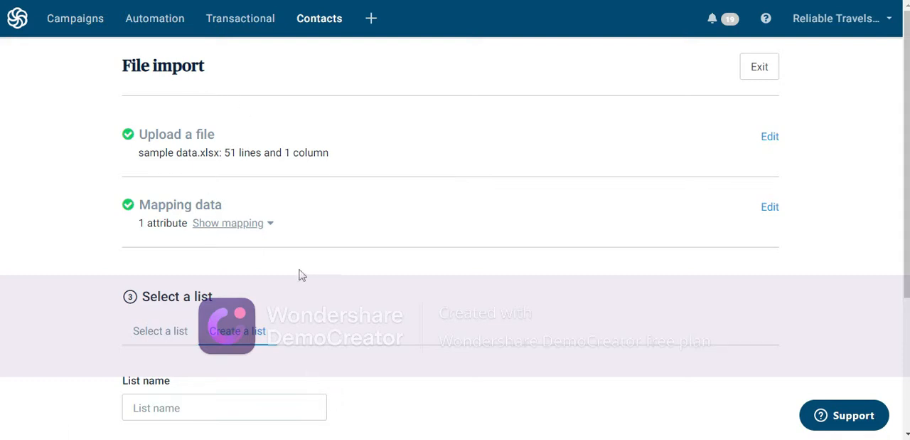
# Step: Choose to create a new contact list for the import and name it AIRFREIGHT
pyautogui.moveTo(907, 206); pyautogui.dragTo(907, 307)
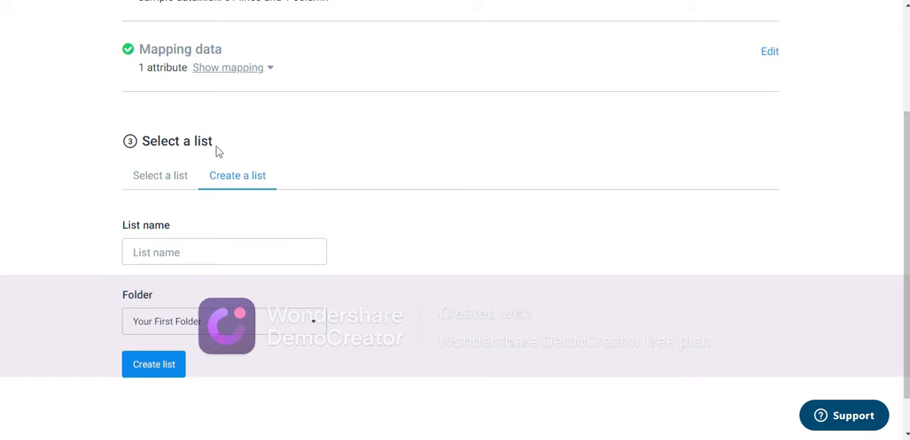
pyautogui.click(168, 182)
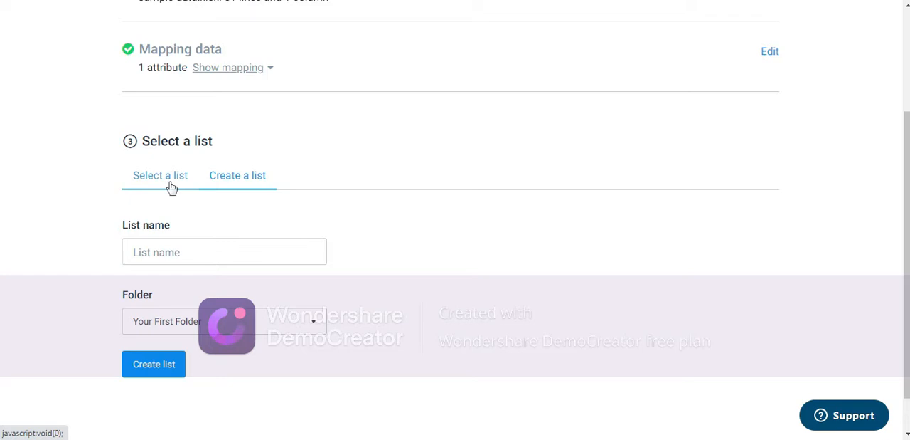
pyautogui.click(248, 180)
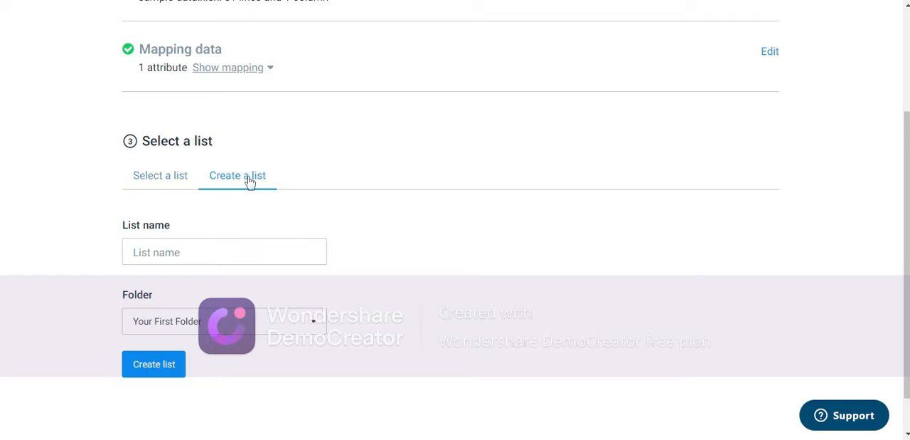
pyautogui.click(202, 254)
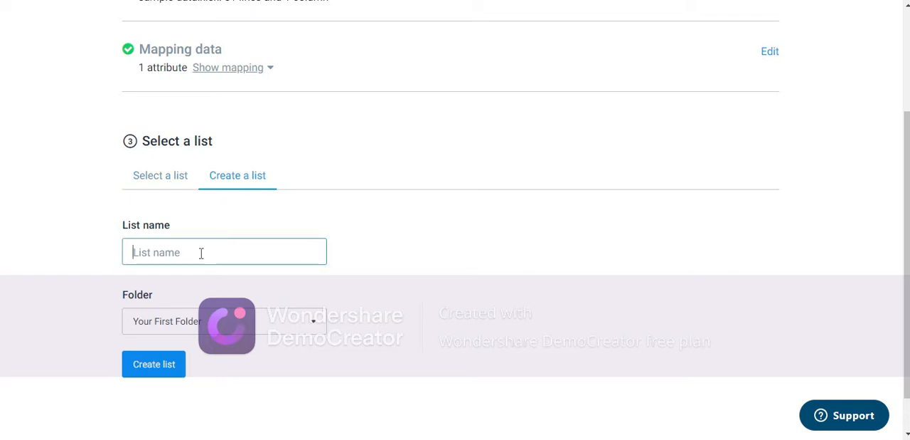
pyautogui.write('AIRF')
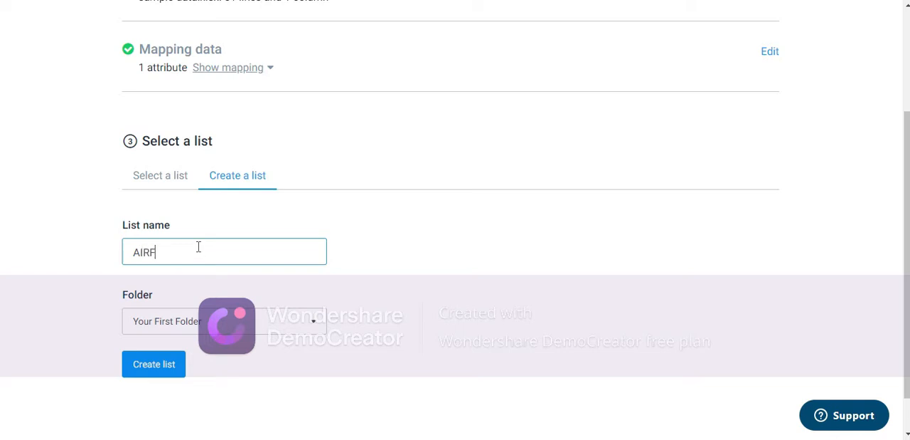
pyautogui.write('REIGHT')
# Step: Create a new folder named AIR to hold the AIRFREIGHT list
pyautogui.click(312, 323)
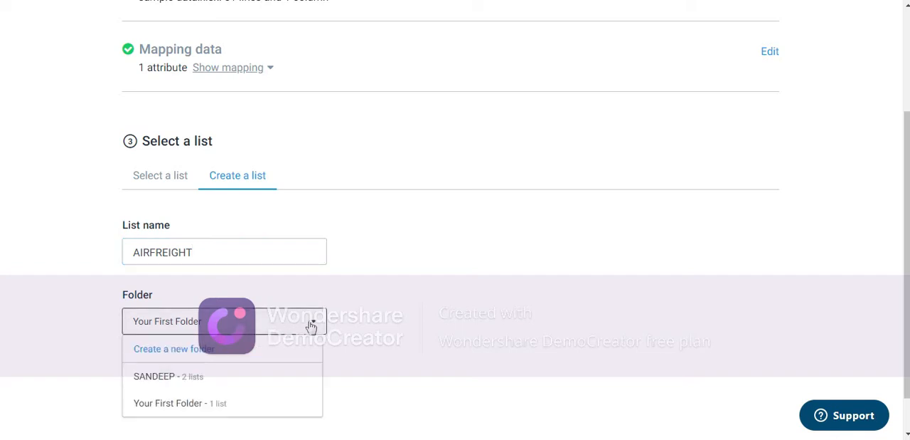
pyautogui.scroll(-1, 389, 307)
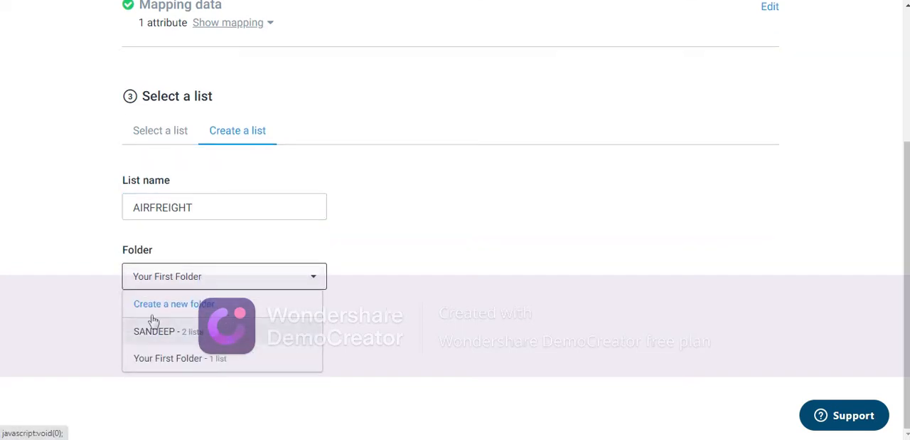
pyautogui.click(180, 306)
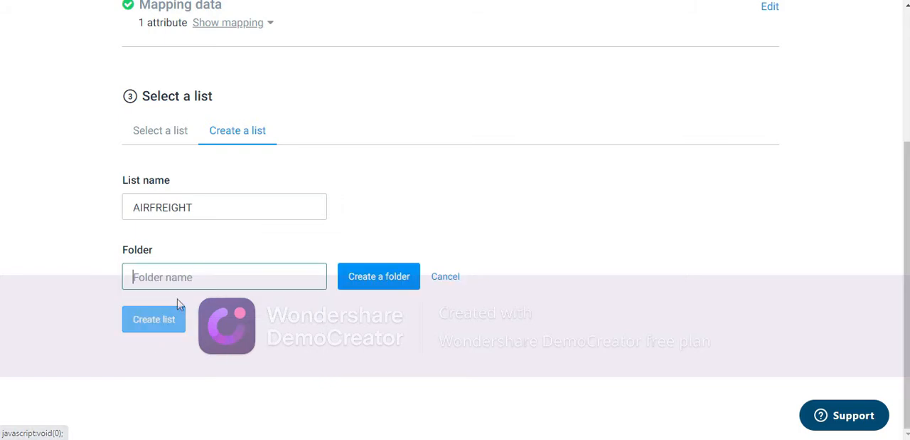
pyautogui.write('AI')
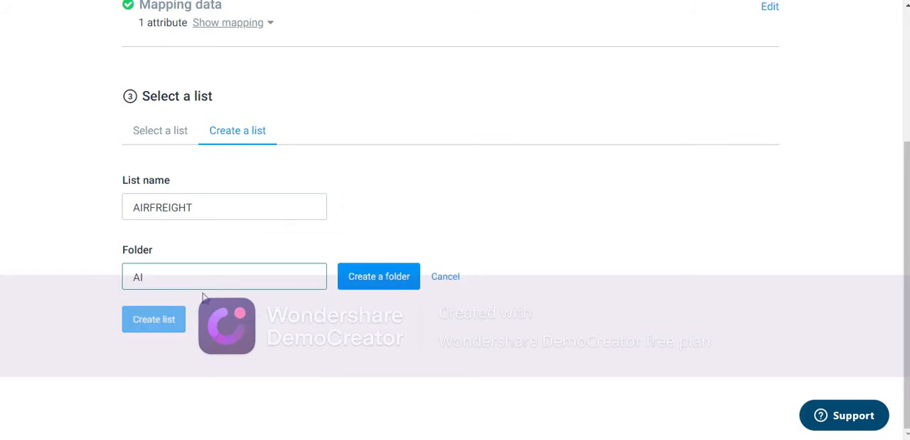
pyautogui.write('R')
pyautogui.click(367, 281)
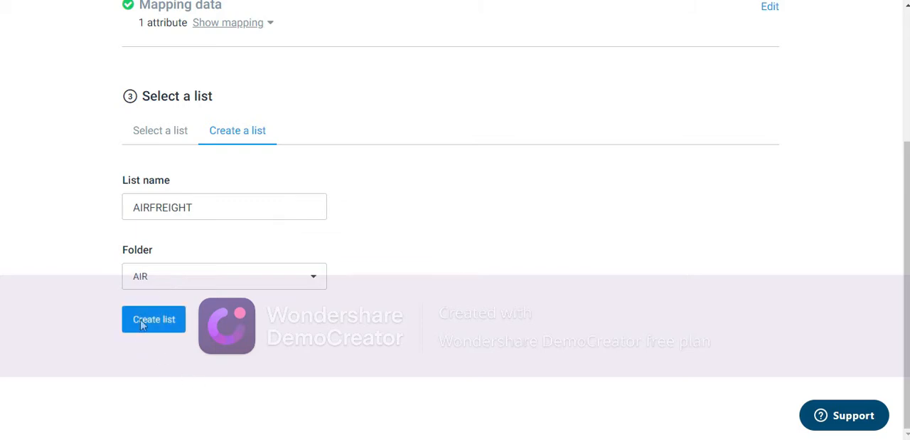
# Step: Create the AIRFREIGHT list in the AIR folder and confirm it as the destination of the import
pyautogui.click(152, 322)
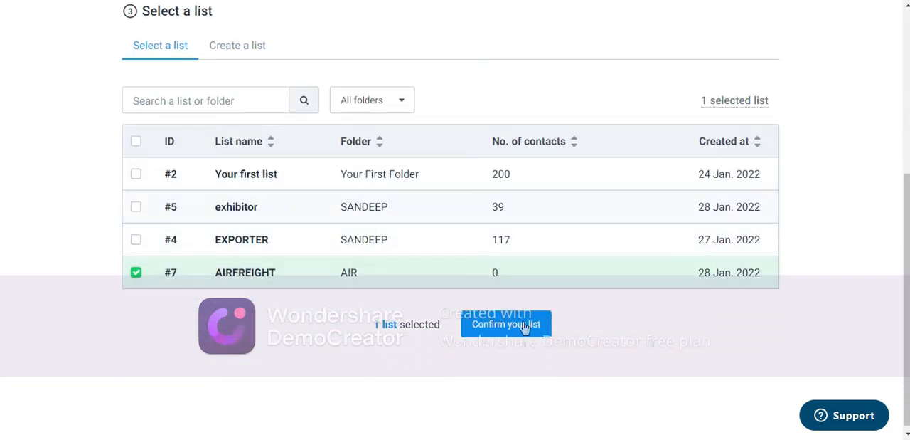
pyautogui.click(525, 327)
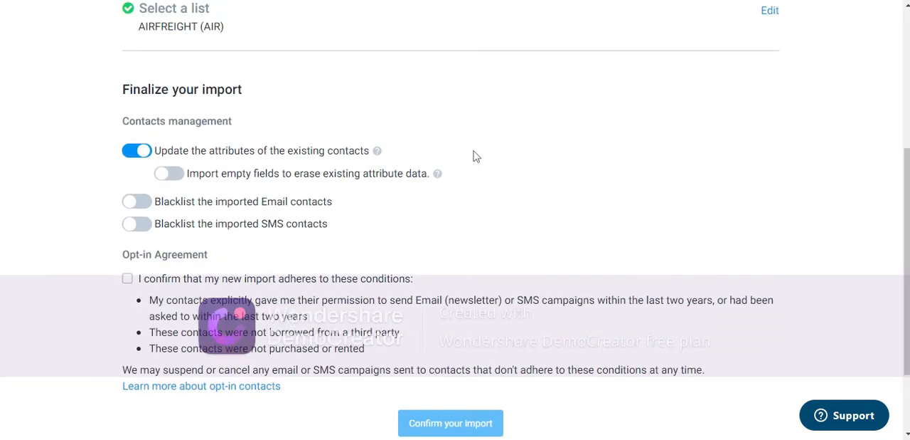
# Step: Accept the opt-in agreement for the new contacts and confirm the import into the AIRFREIGHT list
pyautogui.scroll(4, 242, 85)
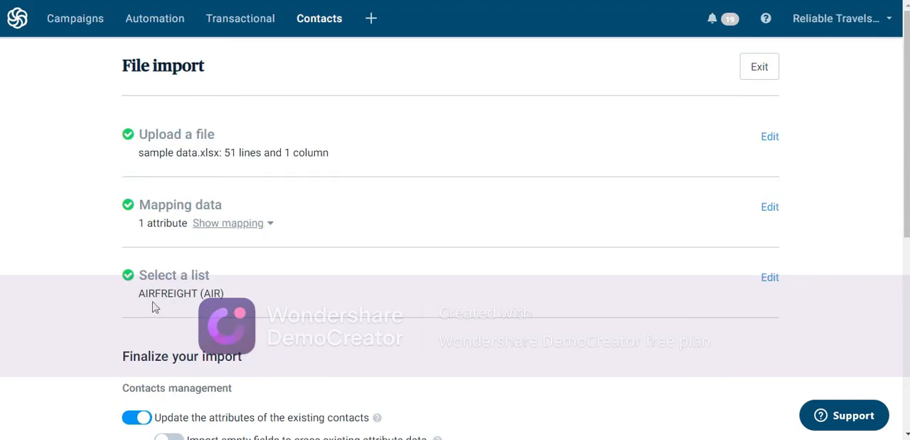
pyautogui.scroll(-4, 261, 297)
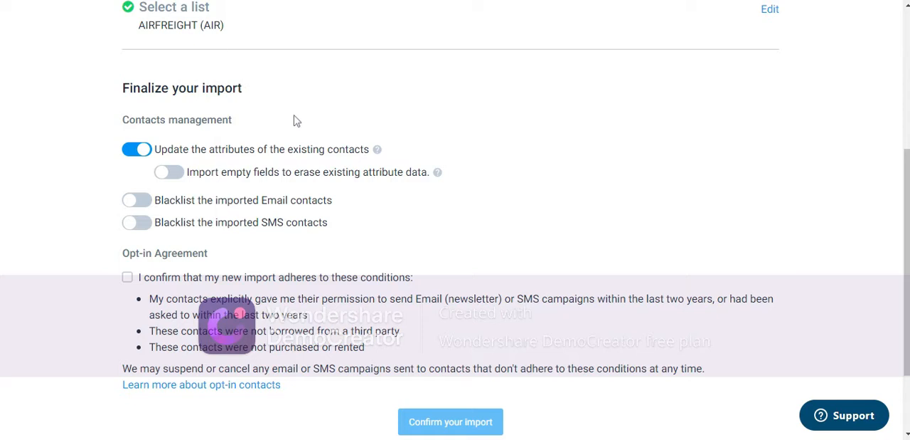
pyautogui.scroll(-1, 295, 120)
pyautogui.scroll(-1, 294, 119)
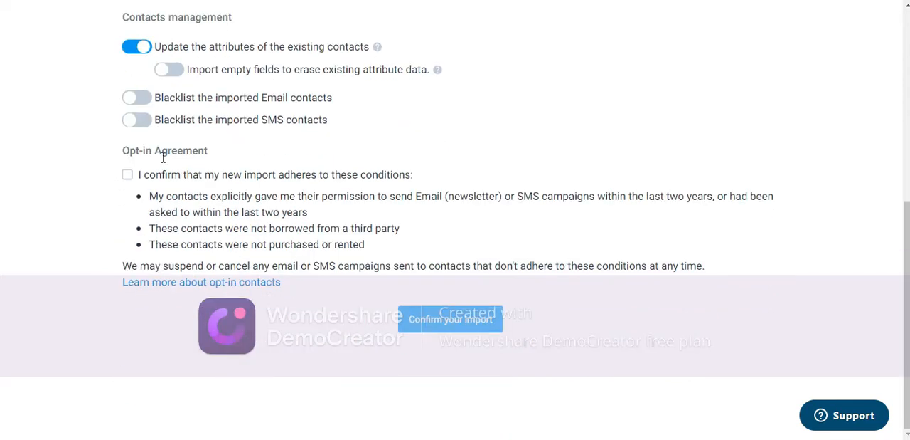
pyautogui.click(128, 175)
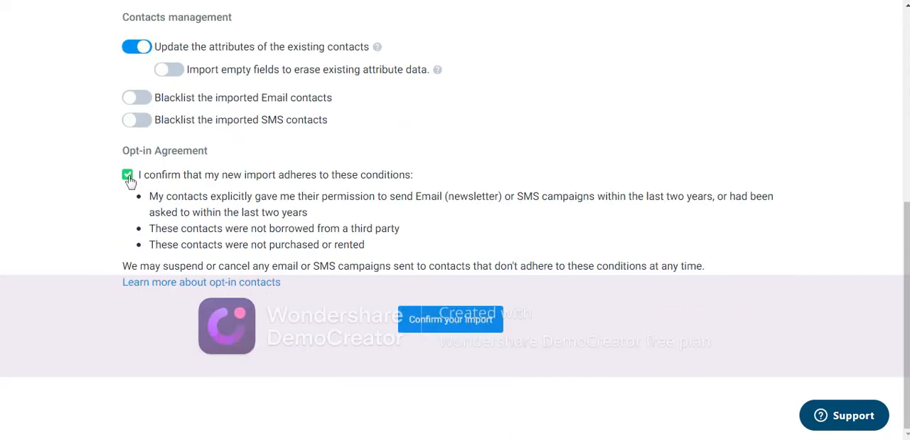
pyautogui.click(427, 325)
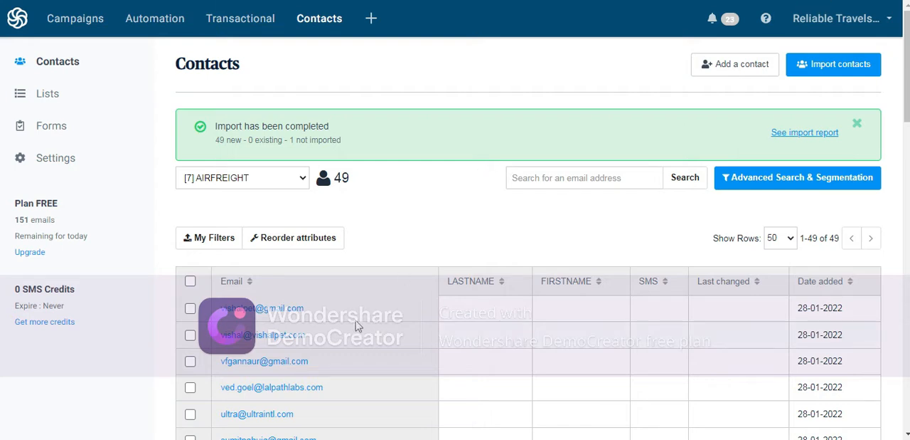
# Step: Look through the imported contacts of the AIRFREIGHT list and open the AIRFREIGHT draft from the email campaigns
pyautogui.scroll(-6, 358, 326)
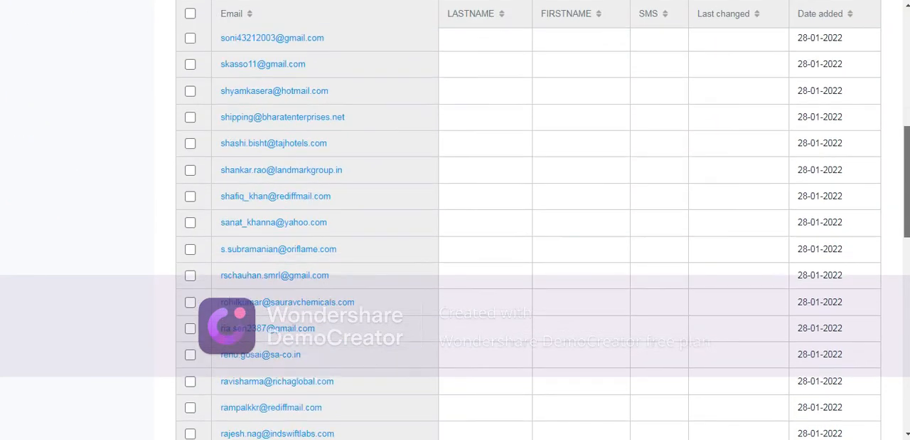
pyautogui.scroll(-10, 357, 325)
pyautogui.scroll(4, 358, 325)
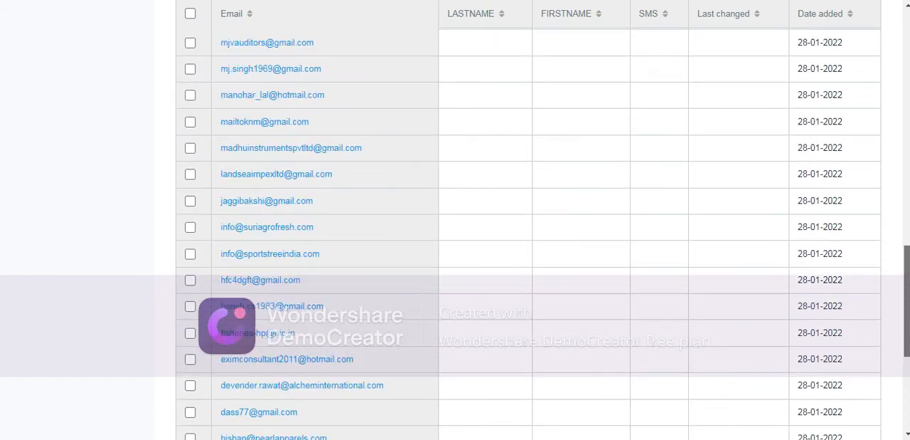
pyautogui.scroll(12, 358, 325)
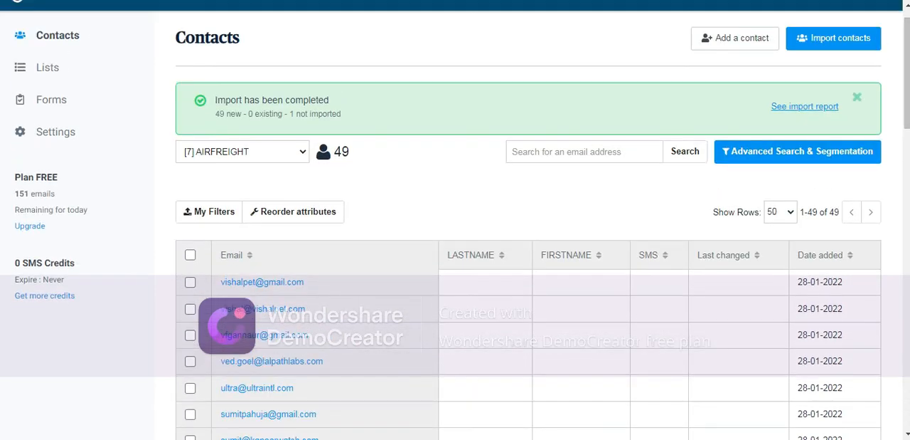
pyautogui.scroll(1, 616, 213)
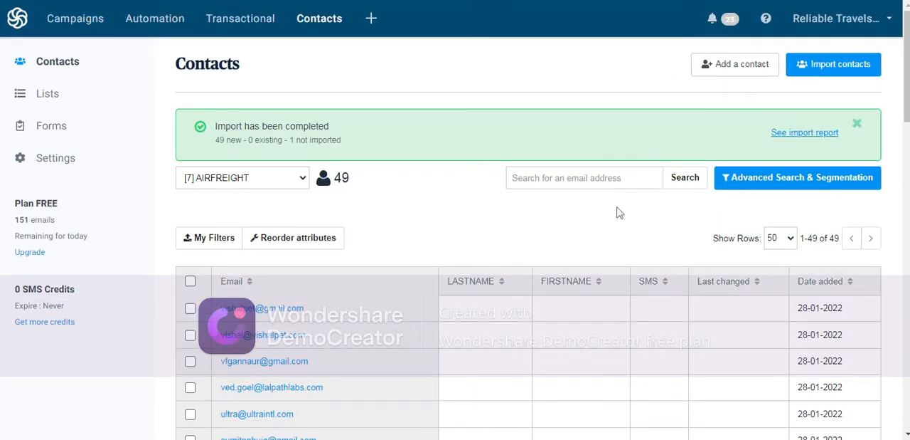
pyautogui.click(80, 22)
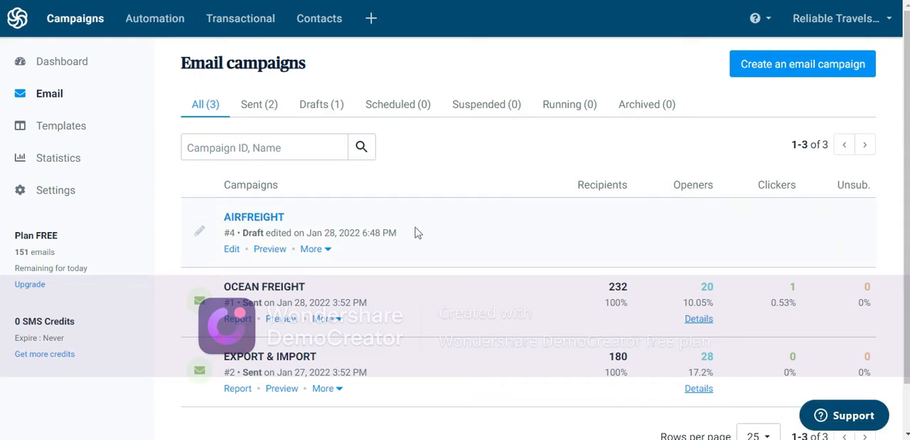
pyautogui.scroll(-1, 419, 232)
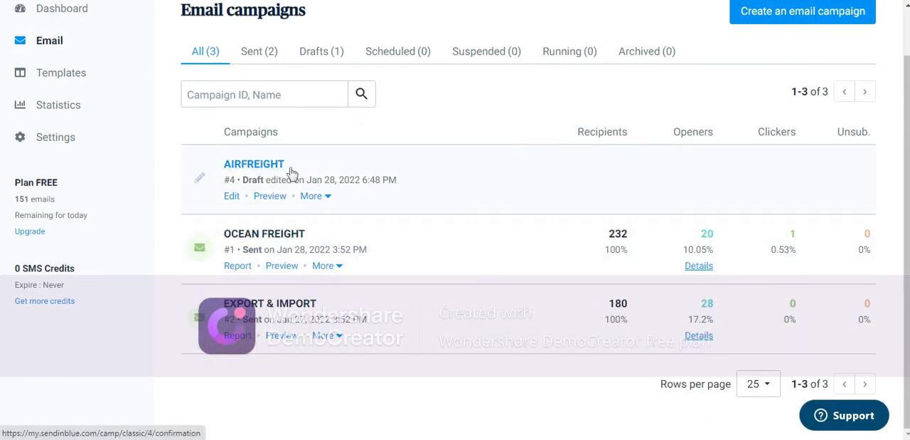
pyautogui.scroll(1, 368, 179)
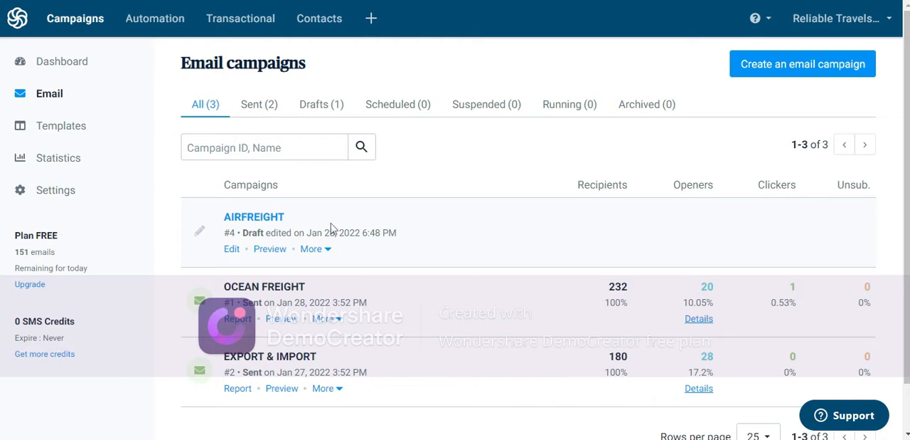
pyautogui.click(242, 222)
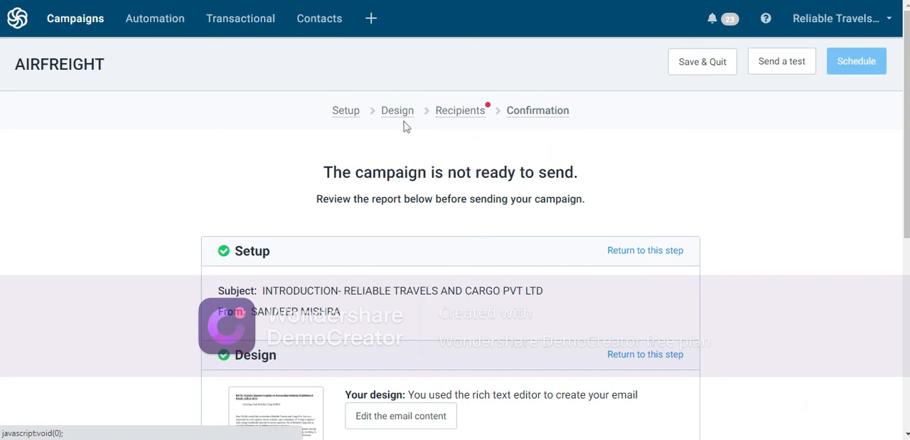
# Step: Examine the AIRFREIGHT campaign's confirmation report to find which of Setup, Design and Recipients is still incomplete
pyautogui.moveTo(357, 121)
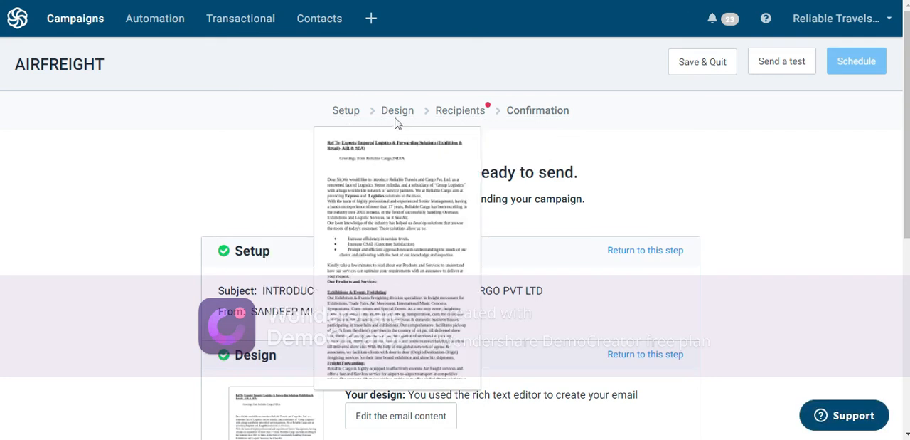
pyautogui.moveTo(451, 118)
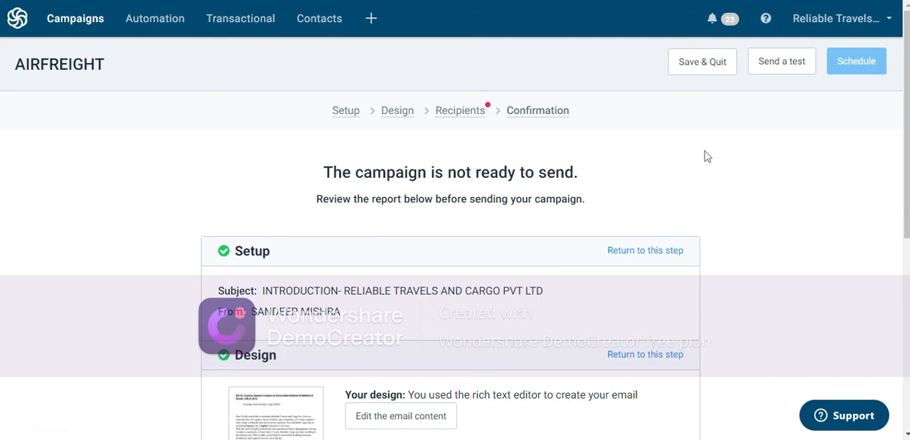
pyautogui.scroll(-2, 705, 155)
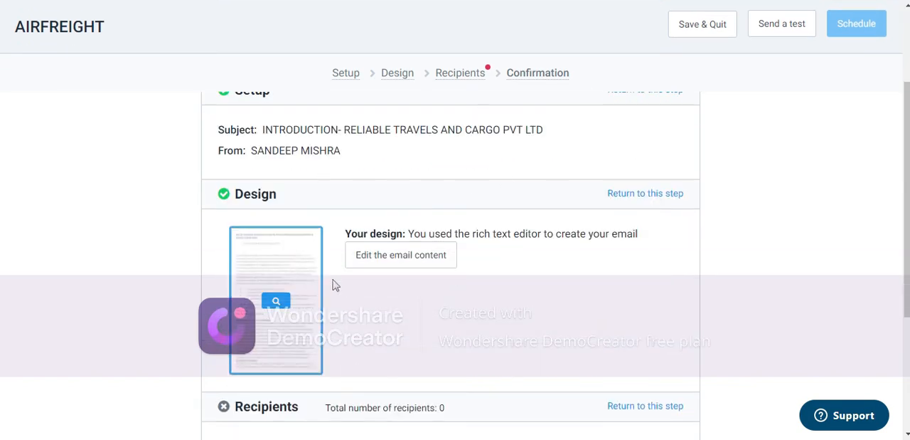
pyautogui.scroll(-3, 334, 284)
pyautogui.scroll(2, 354, 325)
pyautogui.scroll(3, 358, 328)
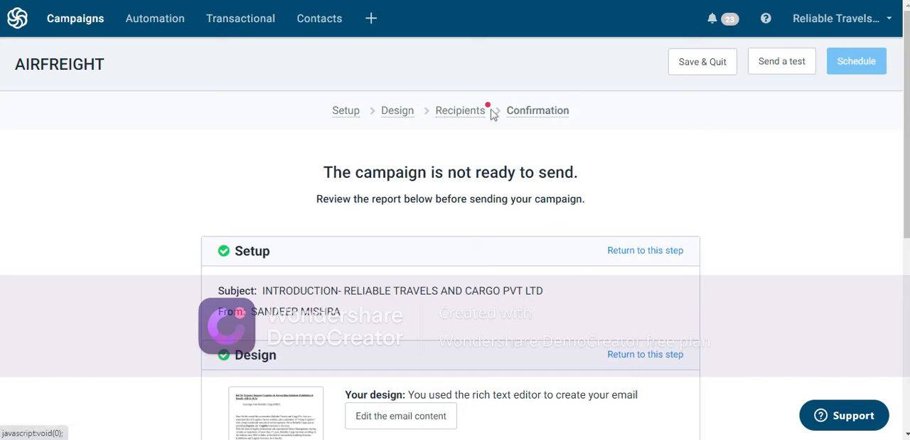
pyautogui.moveTo(489, 111)
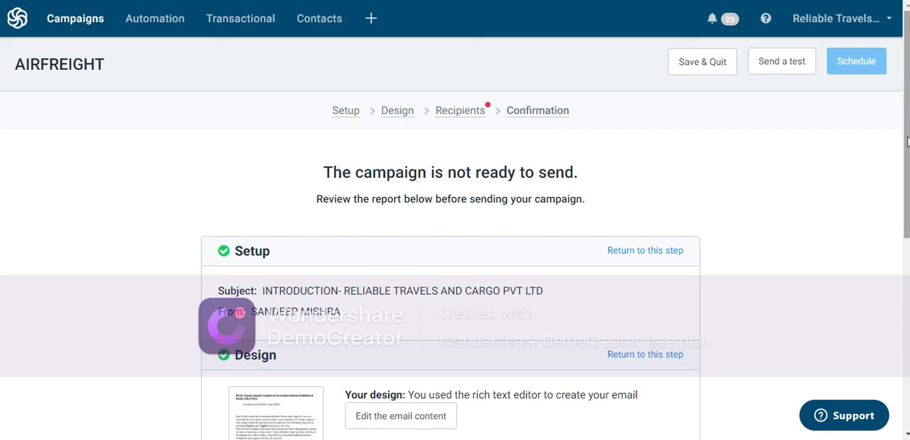
pyautogui.moveTo(907, 145); pyautogui.dragTo(587, 289)
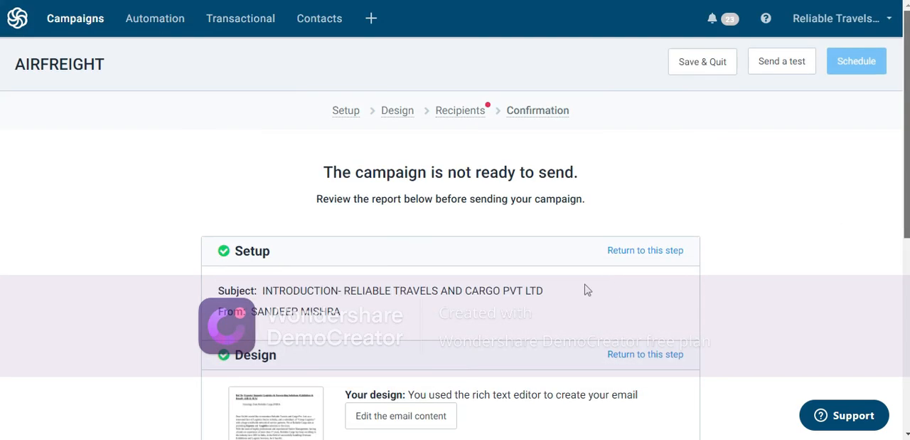
# Step: Return to the campaign's Recipients step and select the AIRFREIGHT list in the AIR folder as its contact list
pyautogui.moveTo(907, 221); pyautogui.dragTo(907, 338)
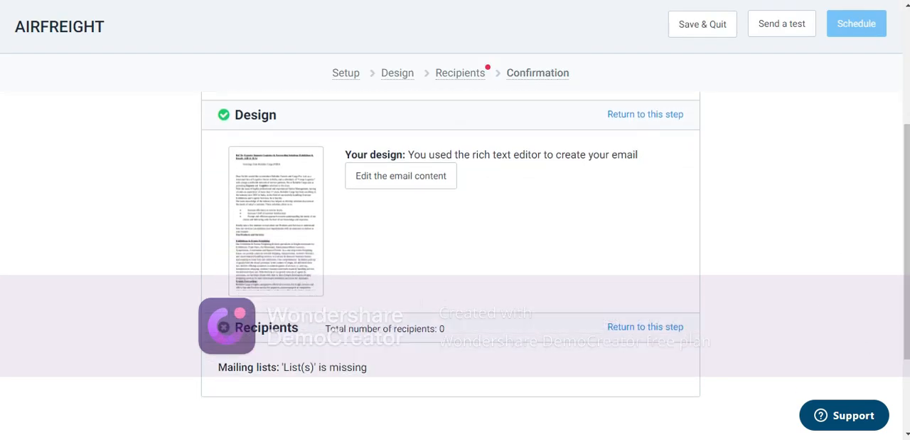
pyautogui.click(646, 328)
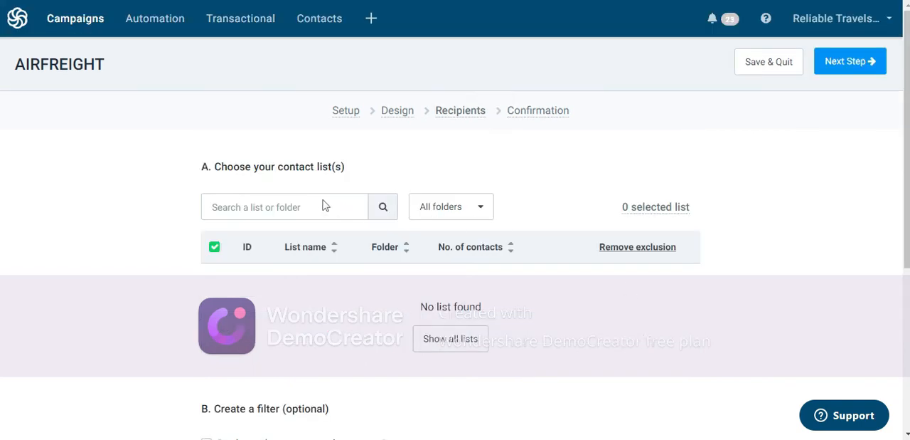
pyautogui.scroll(-3, 137, 226)
pyautogui.scroll(3, 220, 173)
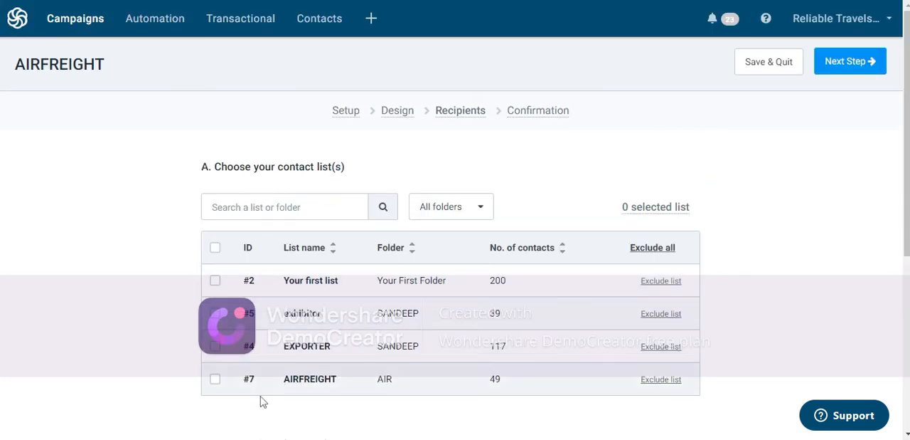
pyautogui.click(215, 381)
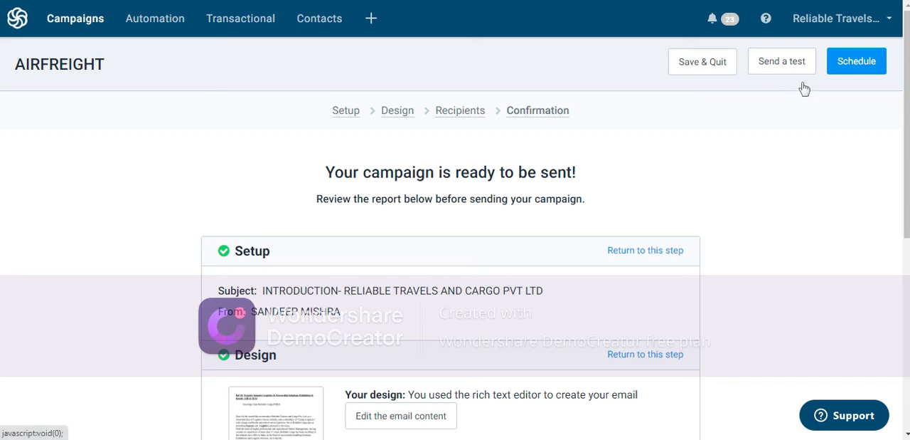
# Step: Schedule the AIRFREIGHT campaign with the Send it now option and confirm the sending
pyautogui.click(854, 63)
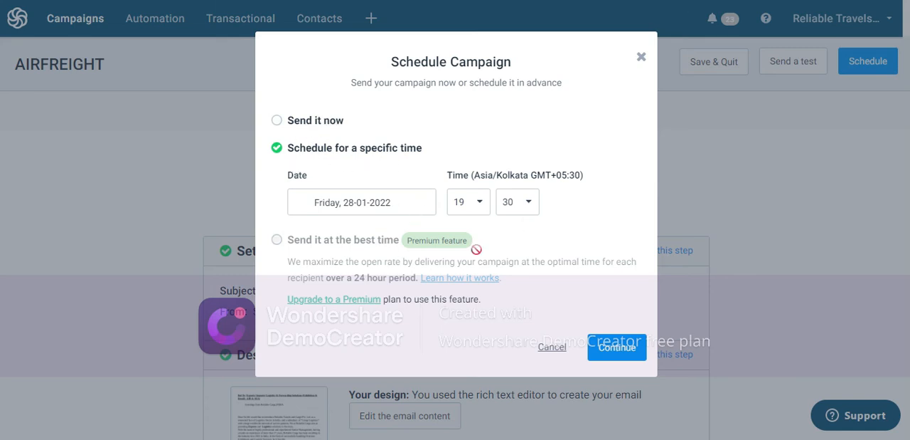
pyautogui.click(277, 121)
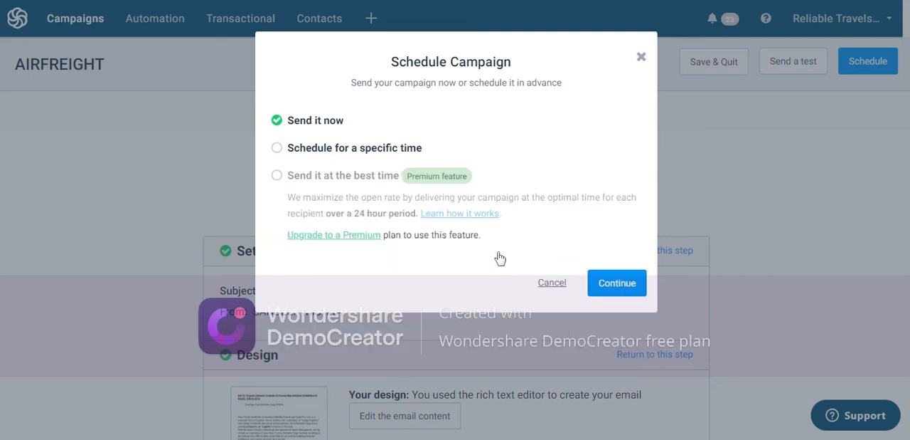
pyautogui.click(616, 283)
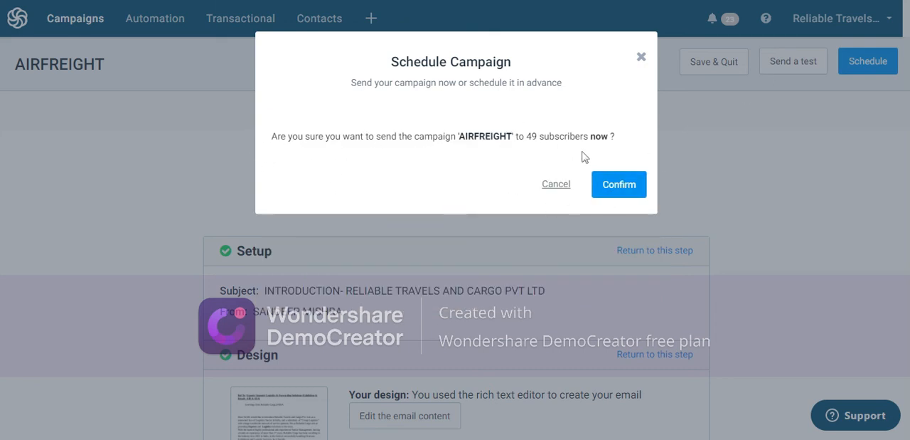
pyautogui.click(617, 185)
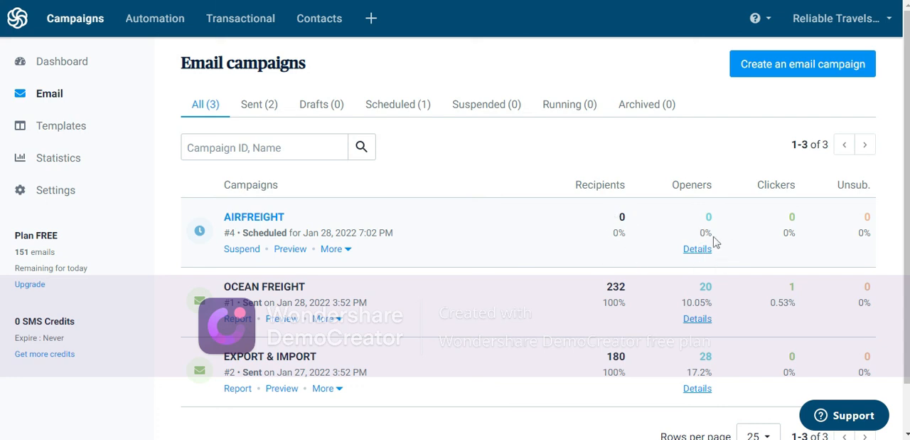
# Step: Check the sent campaigns and the full campaign list for the AIRFREIGHT campaign's status and recipient figures
pyautogui.click(265, 106)
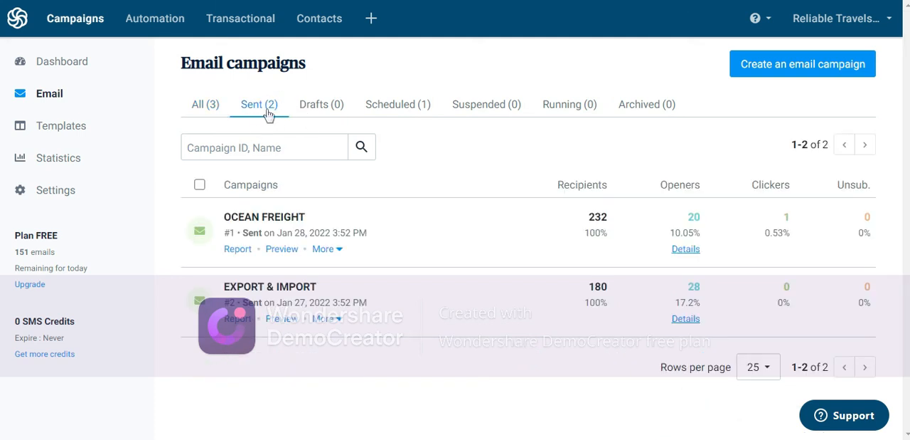
pyautogui.click(203, 108)
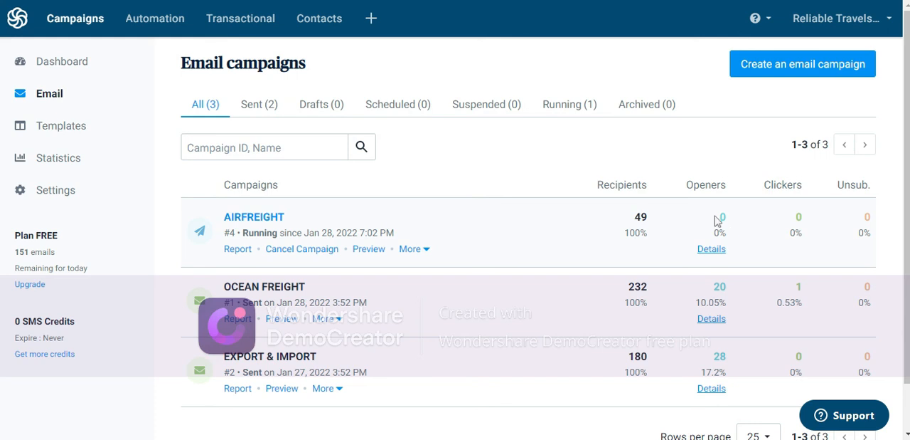
pyautogui.scroll(-2, 510, 194)
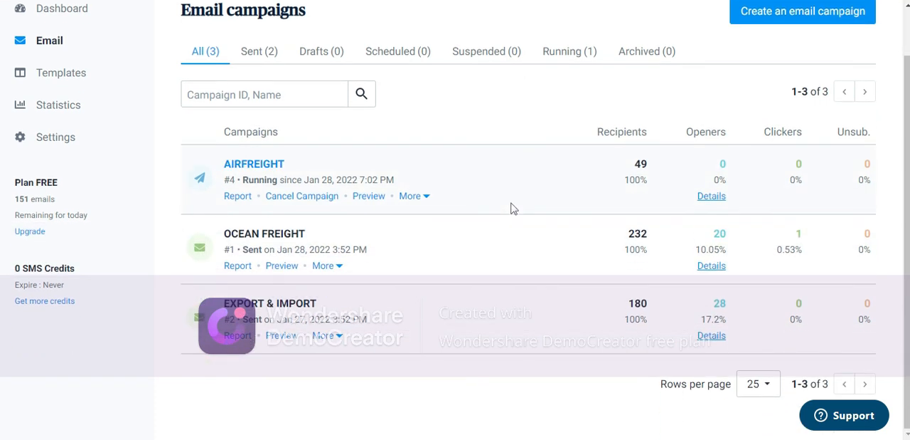
pyautogui.scroll(2, 384, 185)
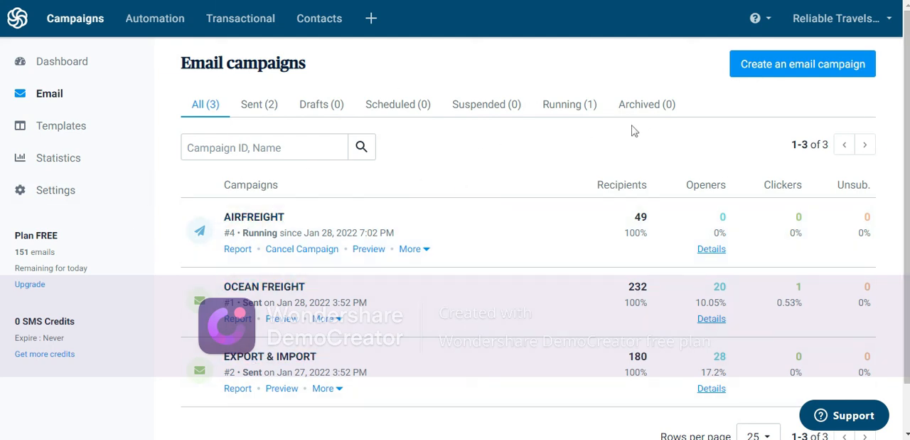
pyautogui.scroll(-1, 271, 235)
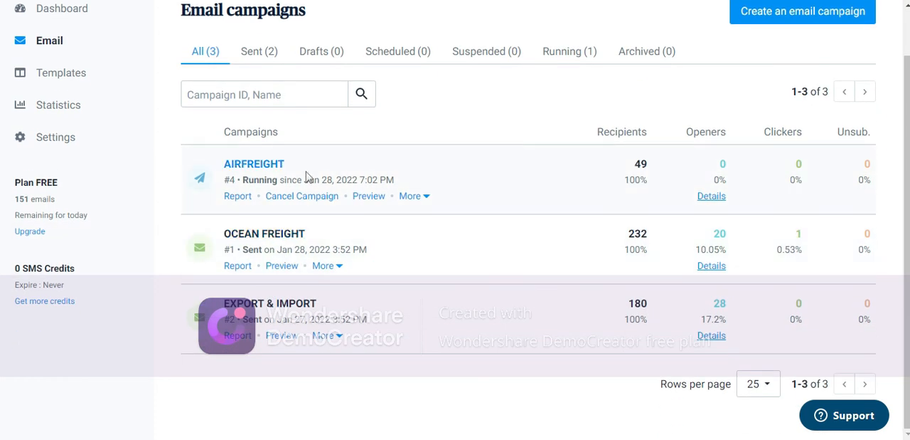